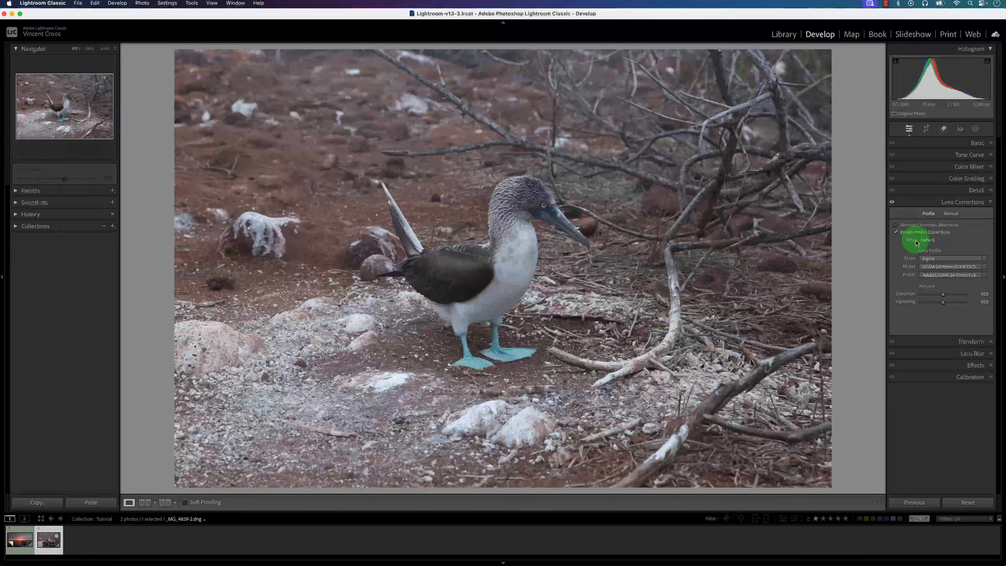
- Set the lens profile make to Tamron for the bird photo's lens corrections
{"action": "left_click", "coordinate": [939, 260]}
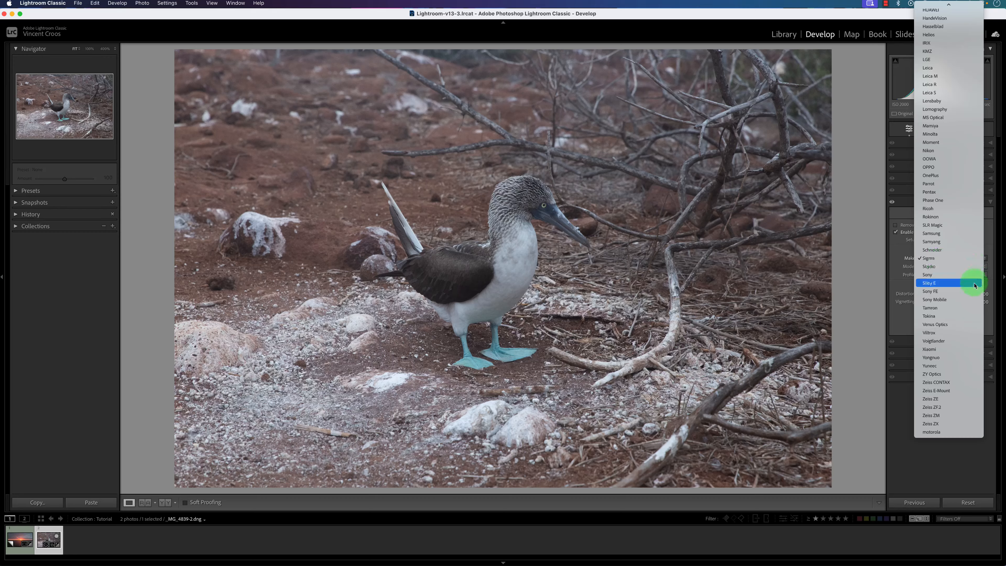
{"action": "left_click", "coordinate": [948, 308]}
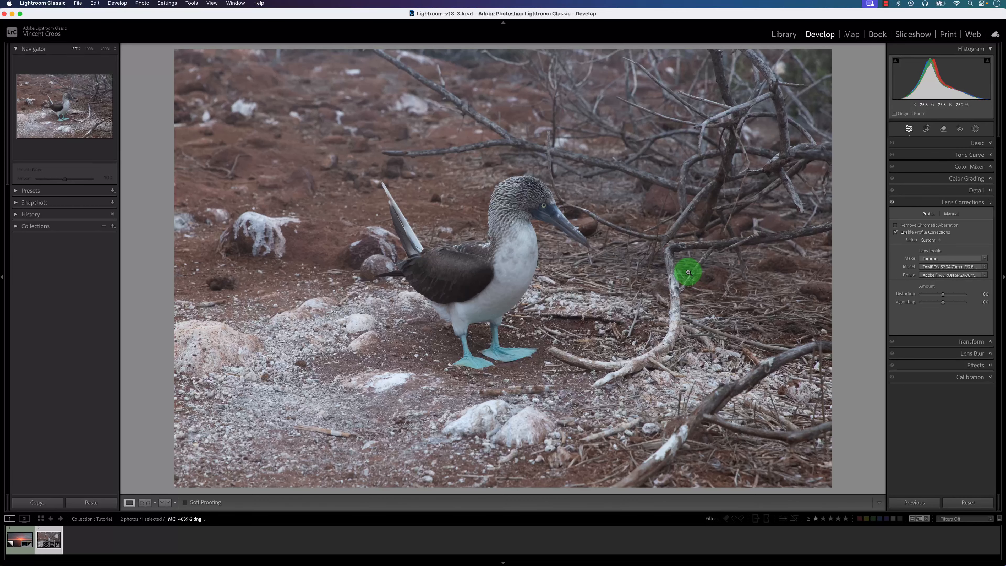
{"action": "left_click", "coordinate": [982, 203]}
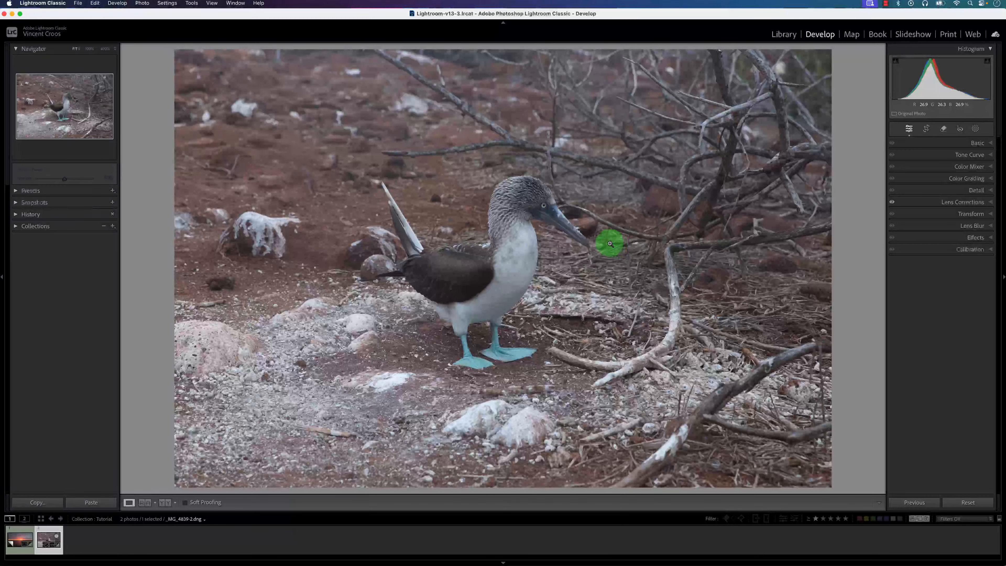
- Send a TIFF copy of the bird photo with Lightroom adjustments to Topaz Photo AI for editing
{"action": "left_click", "coordinate": [568, 234]}
{"action": "left_click_drag", "start_coordinate": [483, 195], "coordinate": [570, 382]}
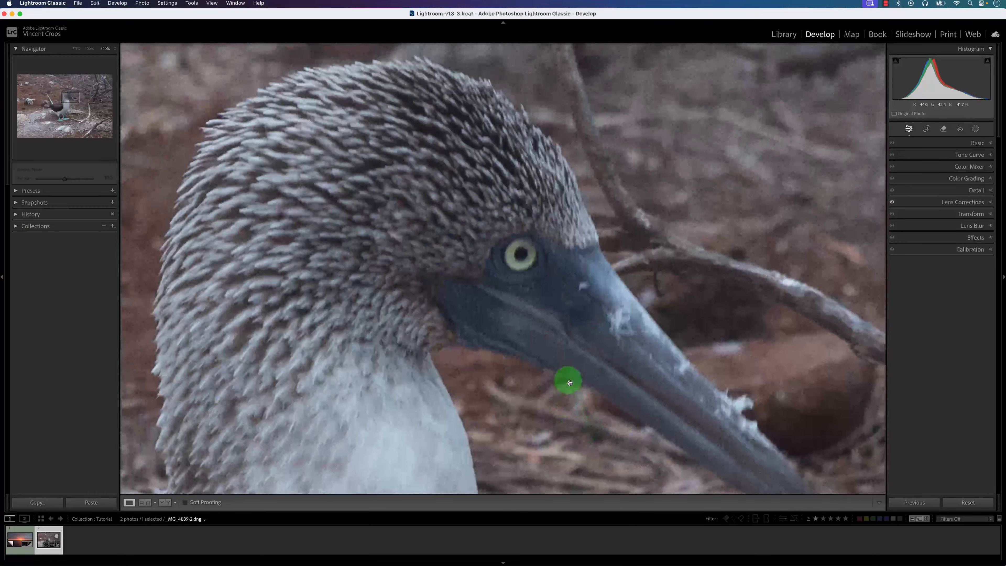
{"action": "left_click_drag", "start_coordinate": [638, 344], "coordinate": [440, 209]}
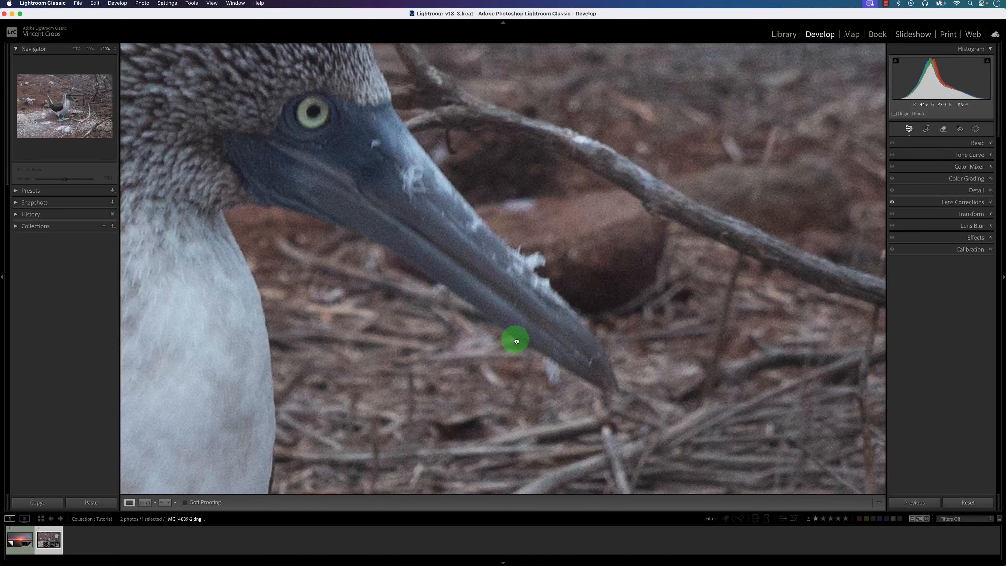
{"action": "left_click_drag", "start_coordinate": [516, 341], "coordinate": [612, 262]}
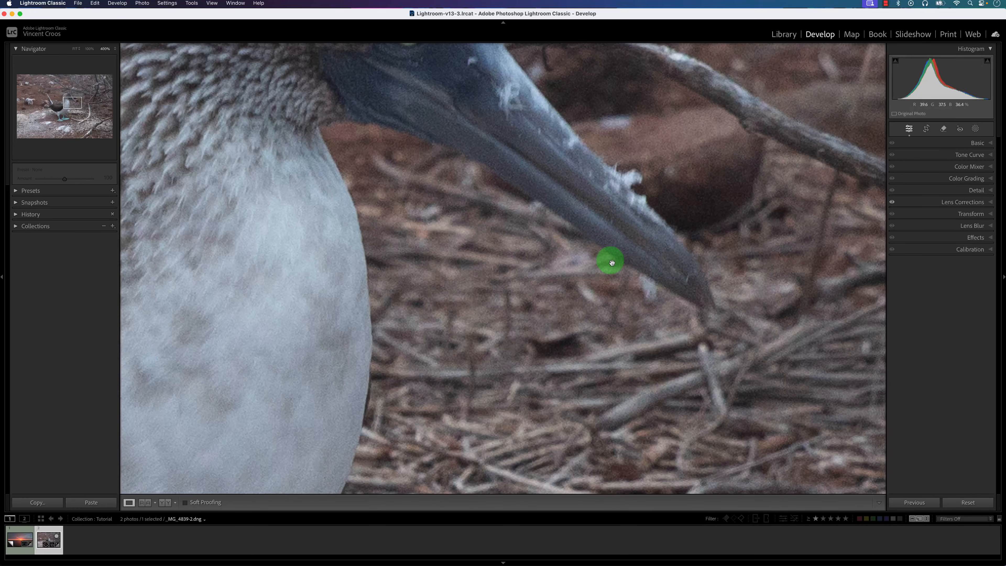
{"action": "left_click", "coordinate": [483, 283]}
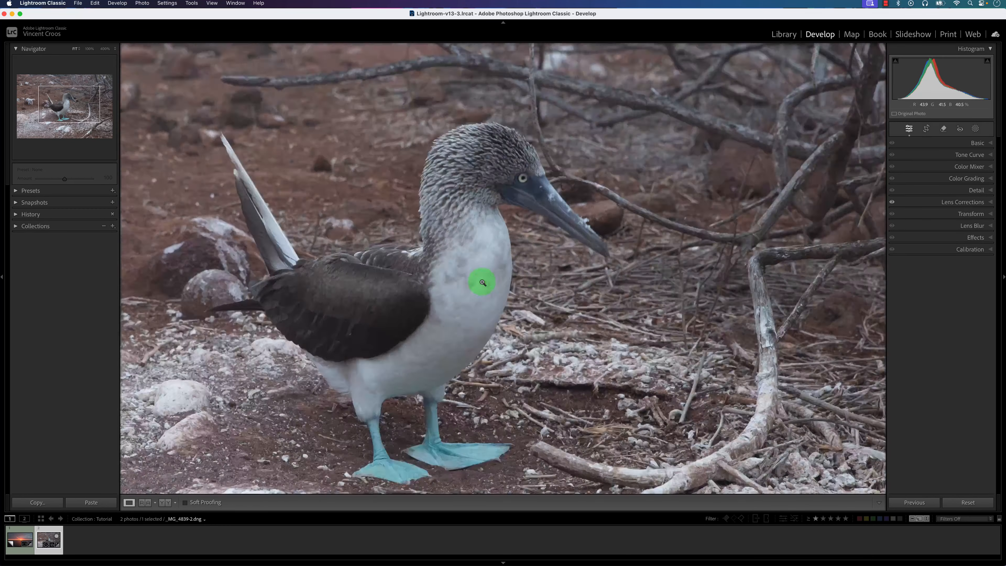
{"action": "right_click", "coordinate": [457, 233]}
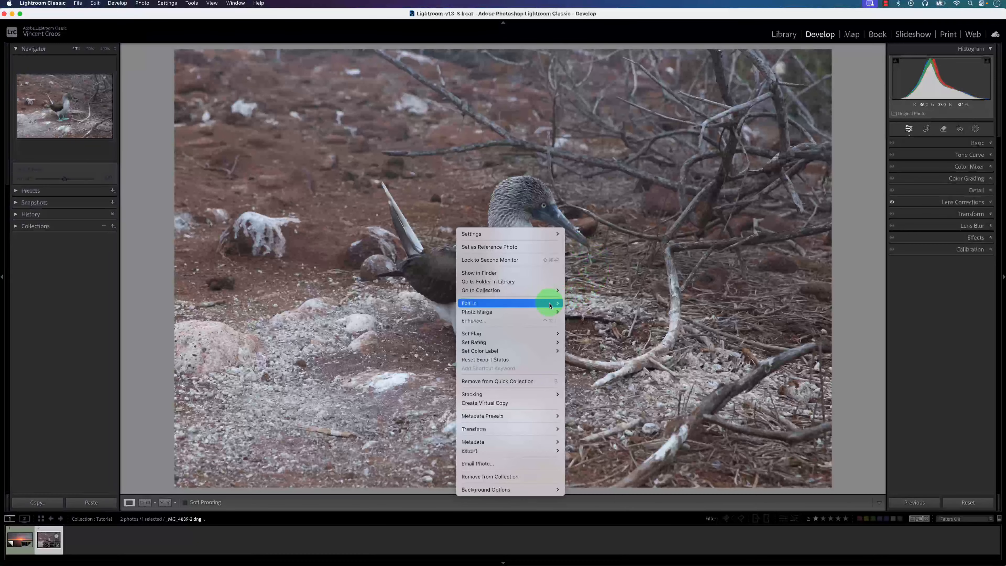
{"action": "mouse_move", "coordinate": [550, 306]}
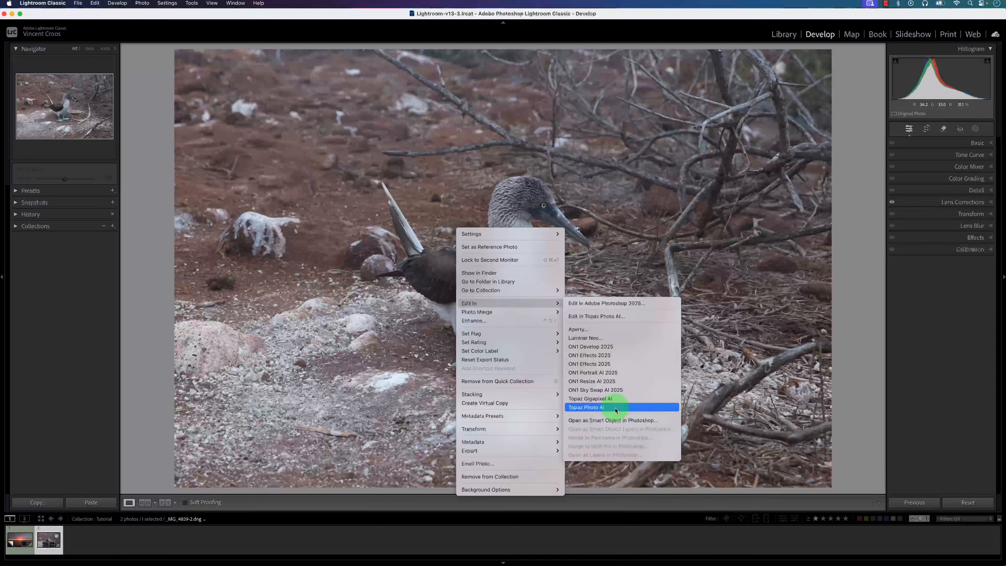
{"action": "left_click", "coordinate": [617, 408]}
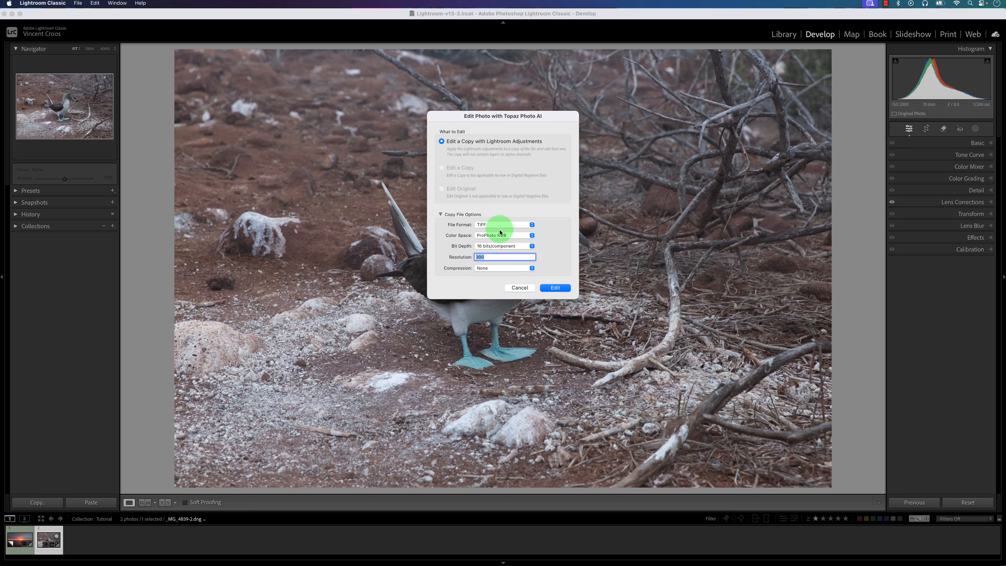
{"action": "left_click", "coordinate": [559, 287]}
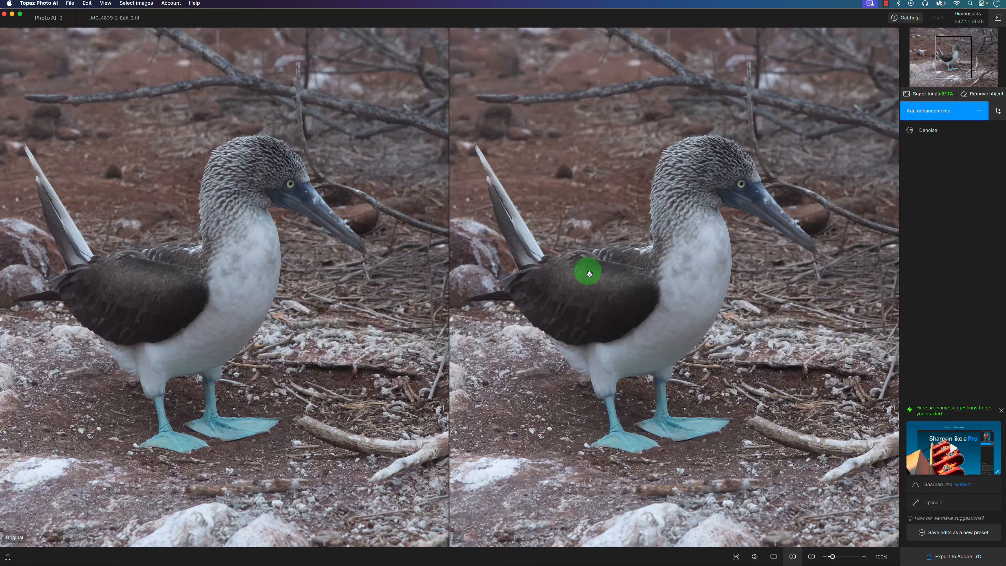
- Show the Denoise settings and compare the original and denoised versions of the bird's beak and eye up close
{"action": "left_click_drag", "start_coordinate": [589, 273], "coordinate": [619, 300]}
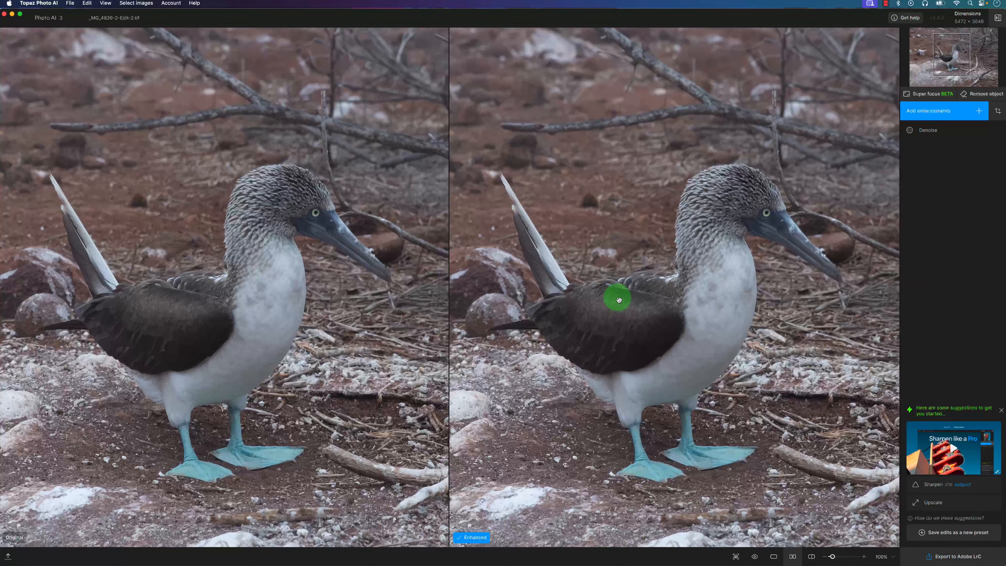
{"action": "left_click", "coordinate": [945, 135]}
{"action": "scroll", "coordinate": [602, 288], "scroll_direction": "up", "scroll_amount": 5}
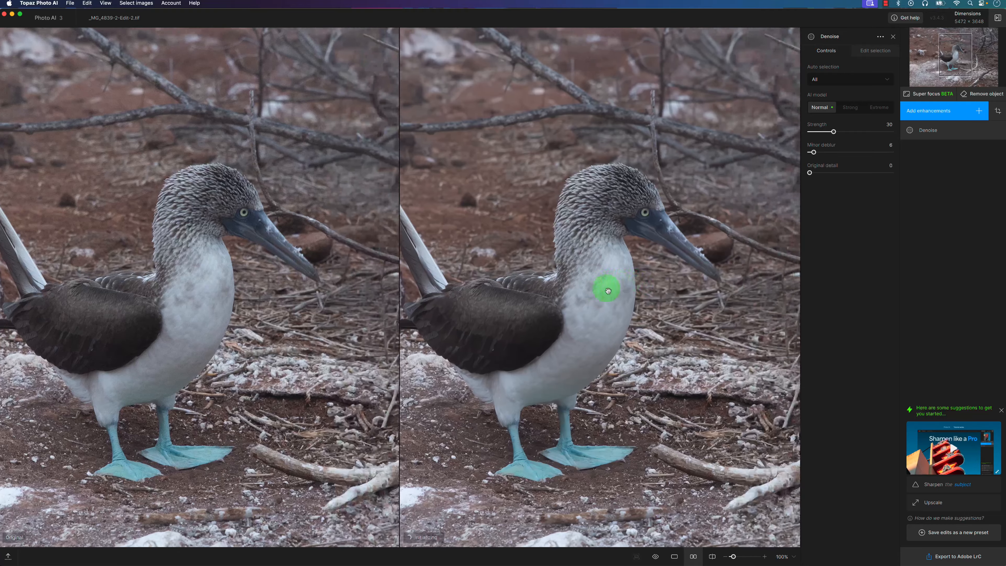
{"action": "scroll", "coordinate": [673, 306], "scroll_direction": "up", "scroll_amount": 7}
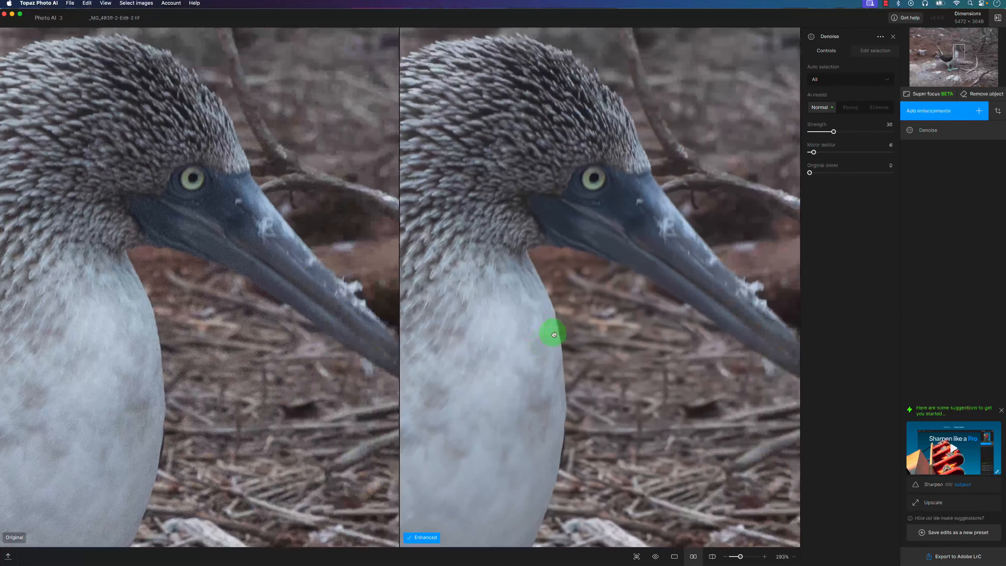
{"action": "scroll", "coordinate": [614, 297], "scroll_direction": "up", "scroll_amount": 2}
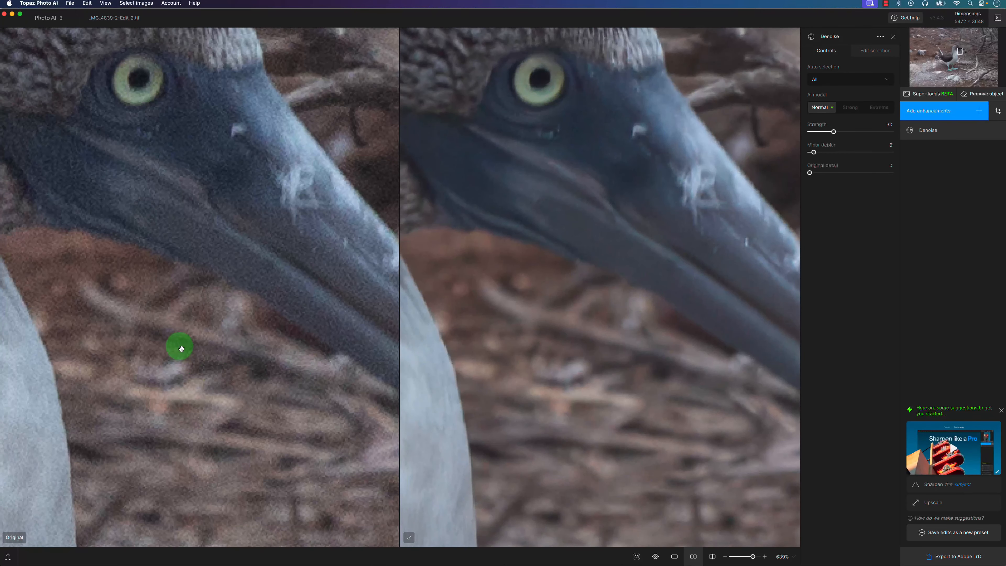
{"action": "left_click_drag", "start_coordinate": [672, 283], "coordinate": [573, 347]}
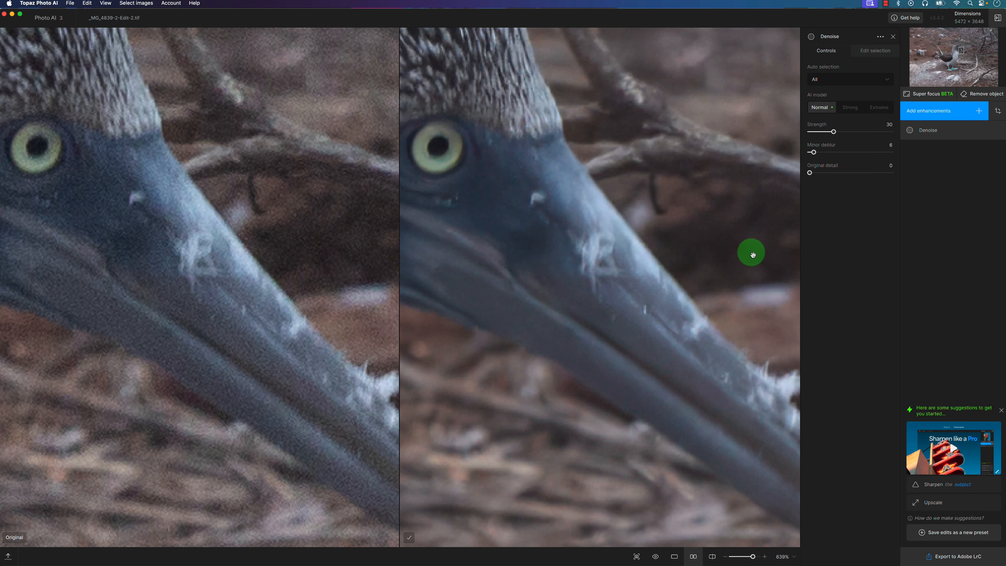
- Add a Sharpen enhancement to the subject and set its AI model to Natural
{"action": "left_click", "coordinate": [980, 112]}
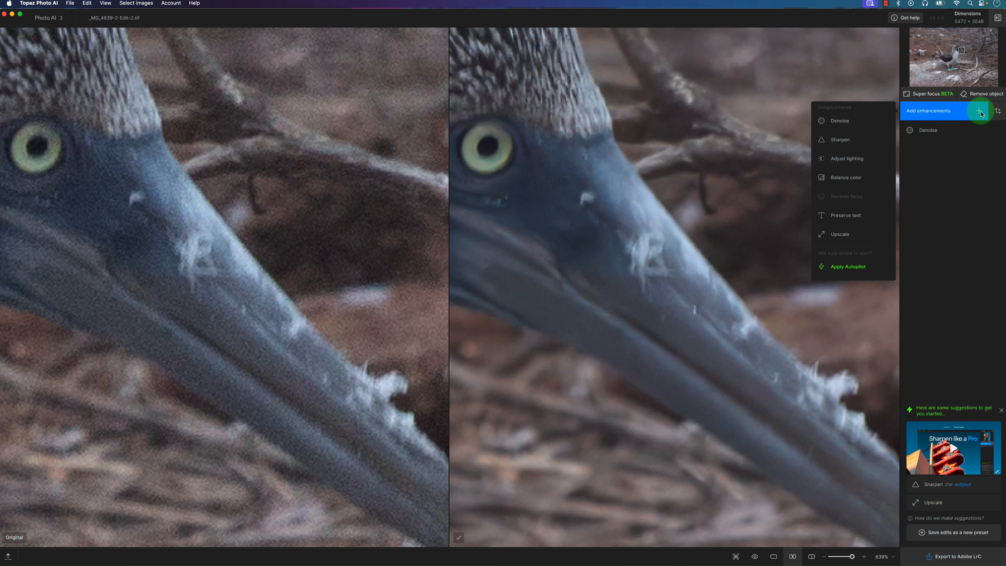
{"action": "left_click", "coordinate": [860, 142]}
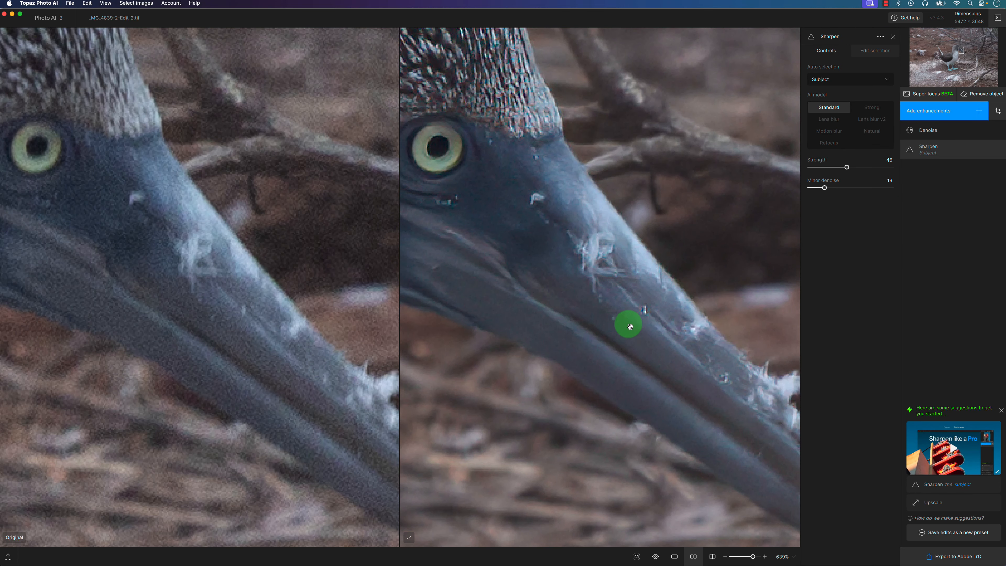
{"action": "left_click_drag", "start_coordinate": [646, 336], "coordinate": [569, 263]}
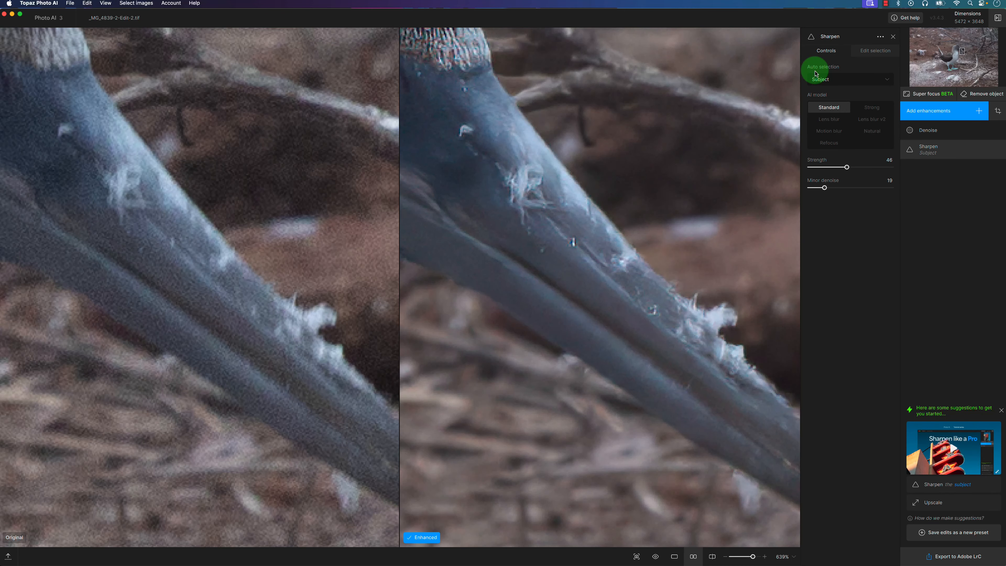
{"action": "mouse_move", "coordinate": [840, 84]}
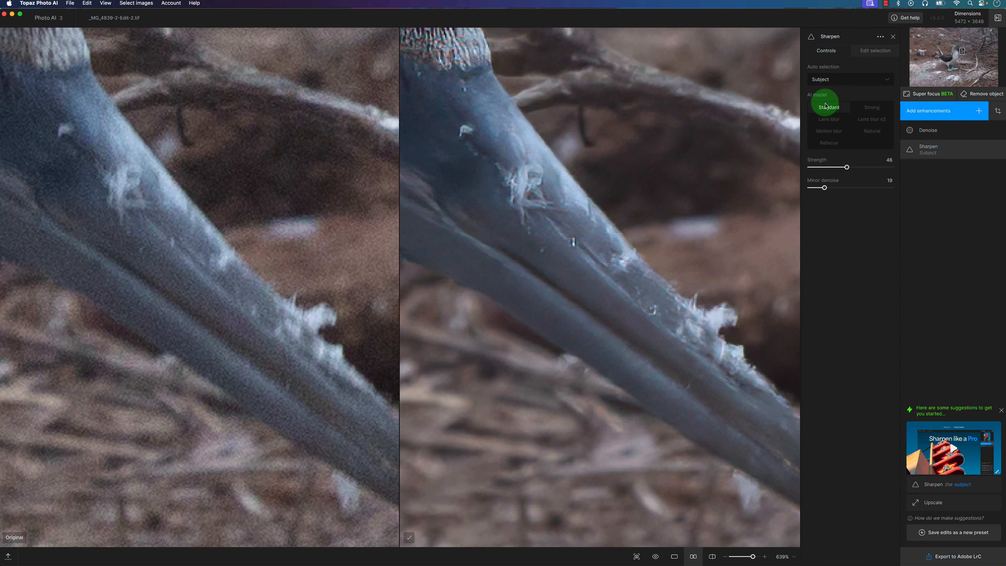
{"action": "left_click", "coordinate": [873, 131]}
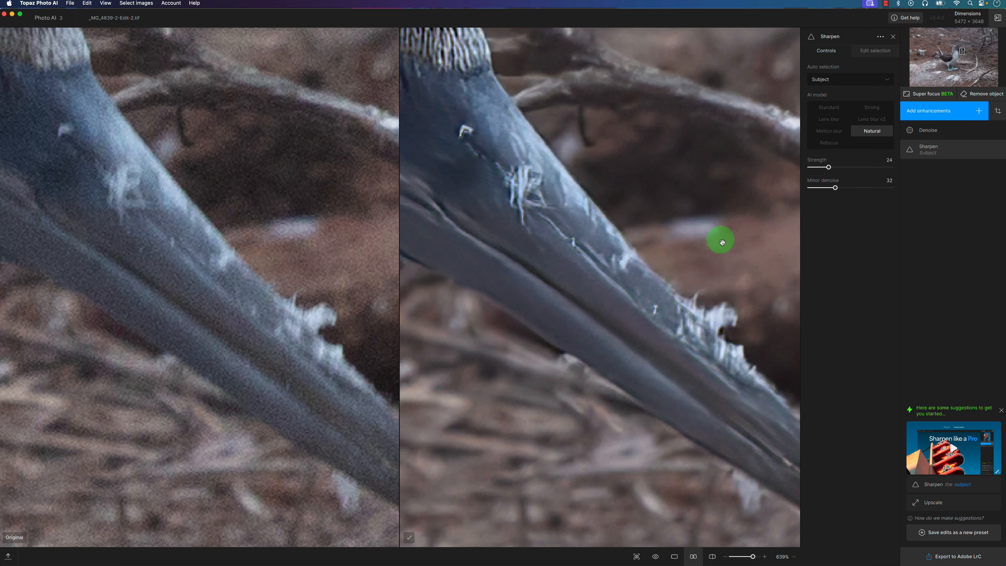
- Check the sharpened bird against the original and export the enhanced photo back to Lightroom Classic
{"action": "left_click_drag", "start_coordinate": [725, 252], "coordinate": [667, 198]}
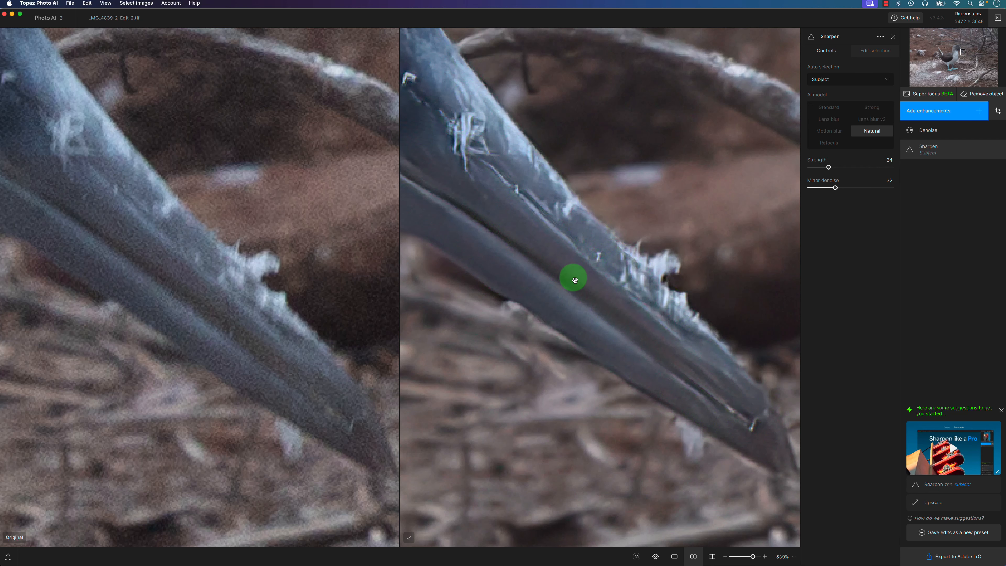
{"action": "scroll", "coordinate": [575, 280], "scroll_direction": "down", "scroll_amount": 10}
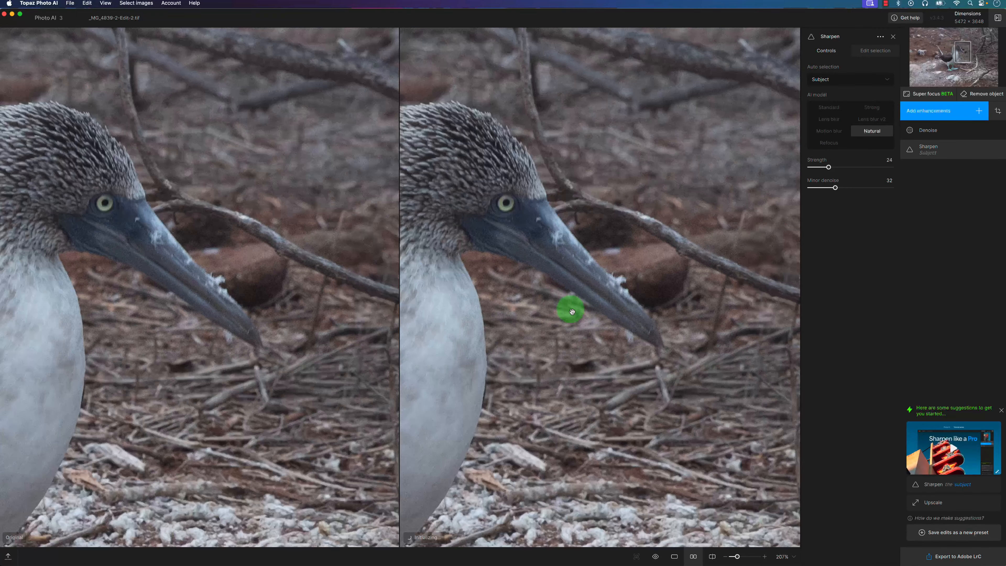
{"action": "scroll", "coordinate": [572, 311], "scroll_direction": "down", "scroll_amount": 3}
{"action": "scroll", "coordinate": [572, 311], "scroll_direction": "down", "scroll_amount": 2}
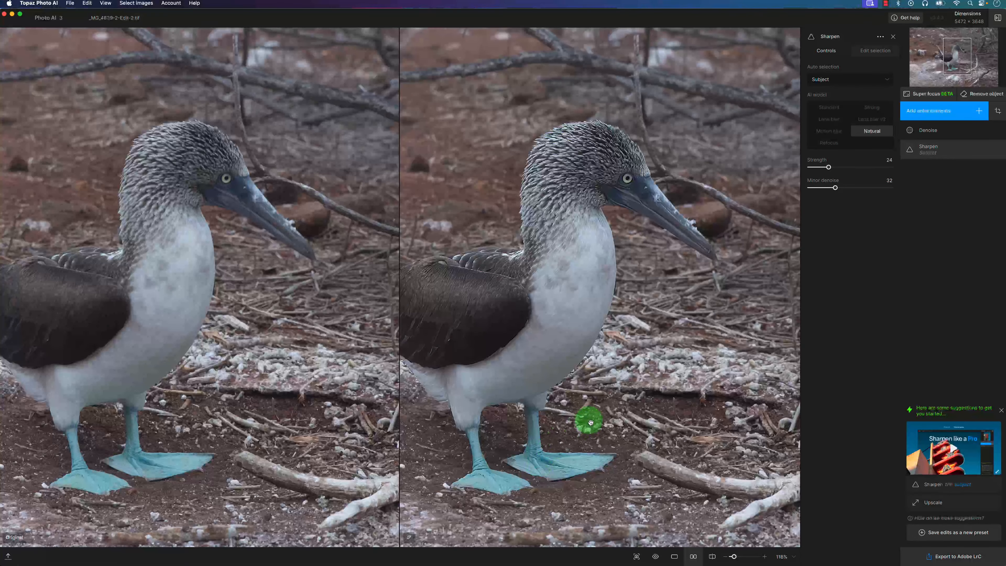
{"action": "left_click", "coordinate": [959, 557]}
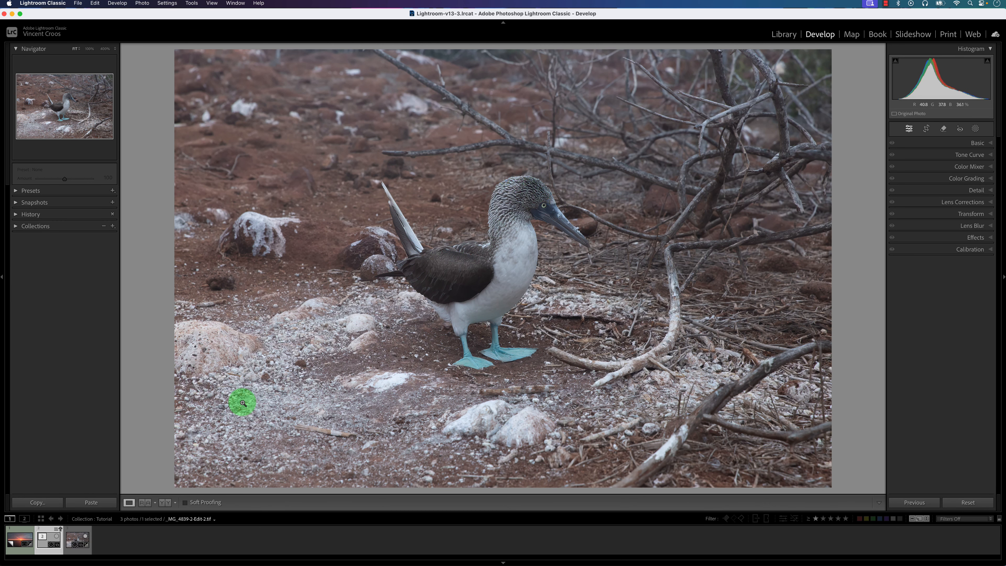
- Crop the enhanced photo tighter around the bird and set the crop aspect ratio to 16 x 9
{"action": "left_click", "coordinate": [492, 246]}
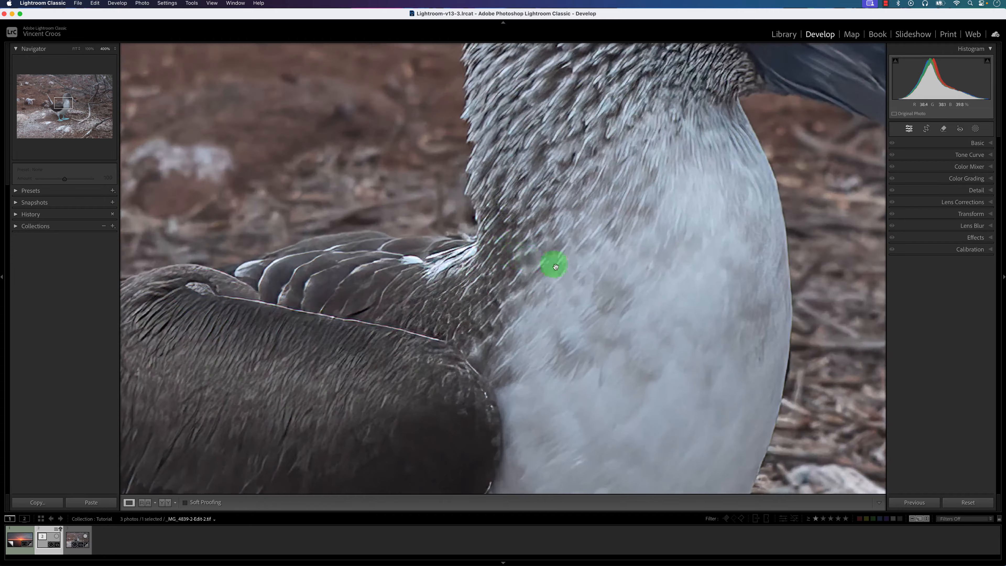
{"action": "left_click_drag", "start_coordinate": [555, 265], "coordinate": [426, 315]}
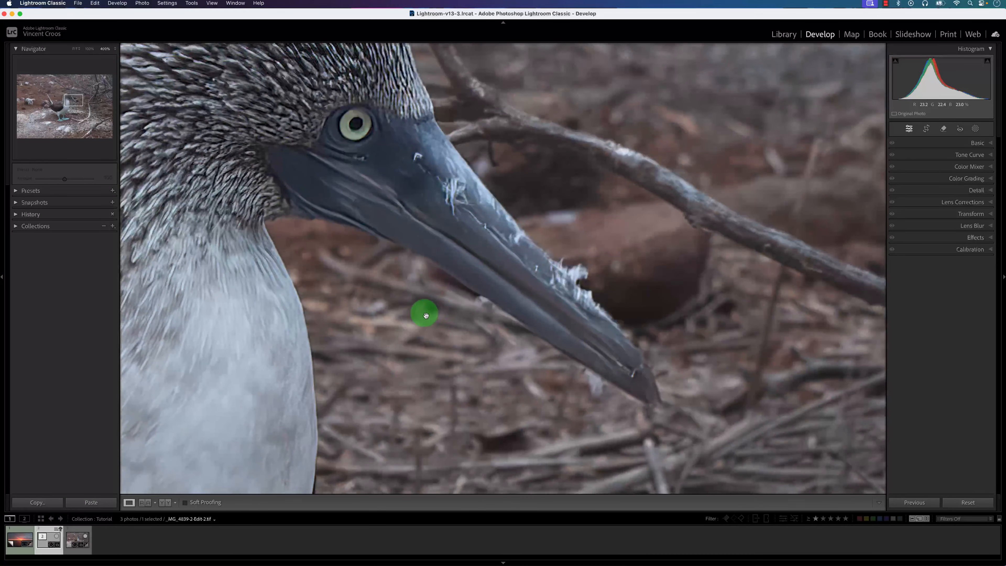
{"action": "left_click", "coordinate": [417, 317]}
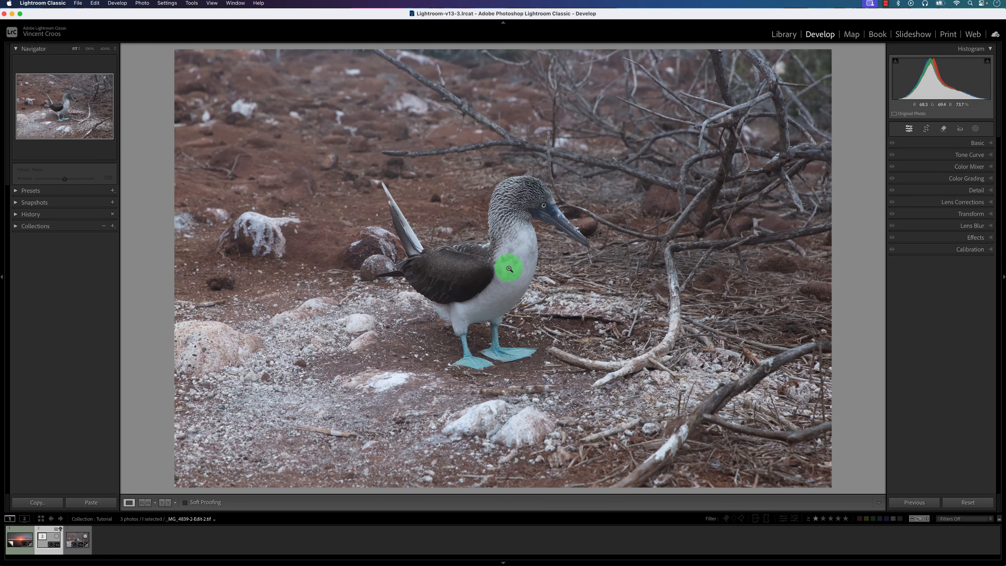
{"action": "key", "text": "r"}
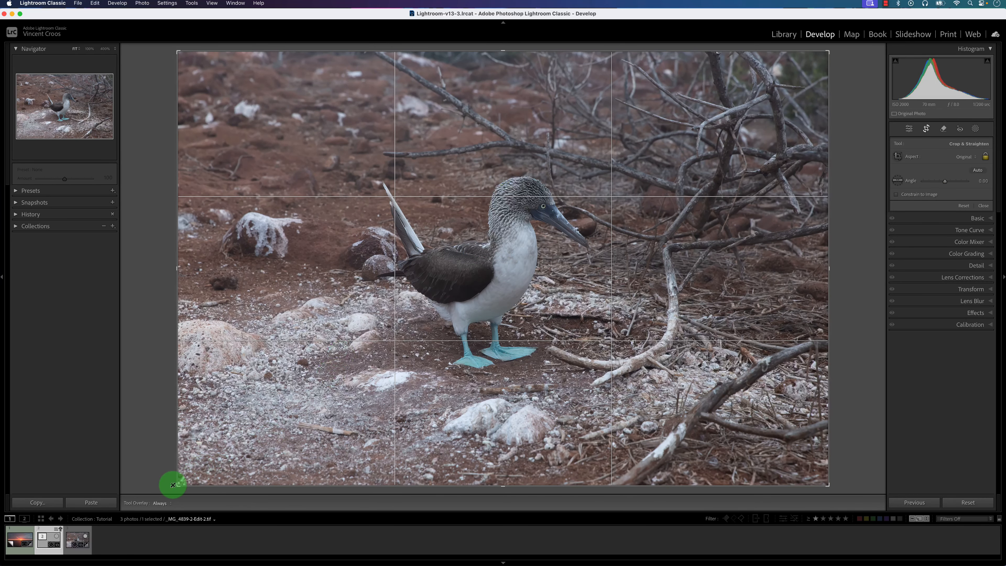
{"action": "left_click_drag", "start_coordinate": [179, 487], "coordinate": [232, 448]}
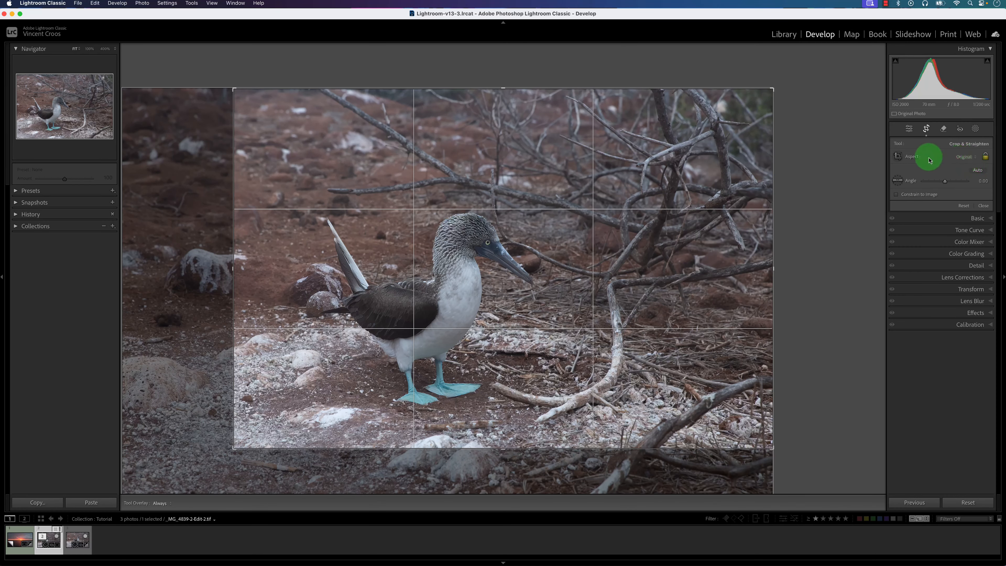
{"action": "left_click", "coordinate": [967, 157]}
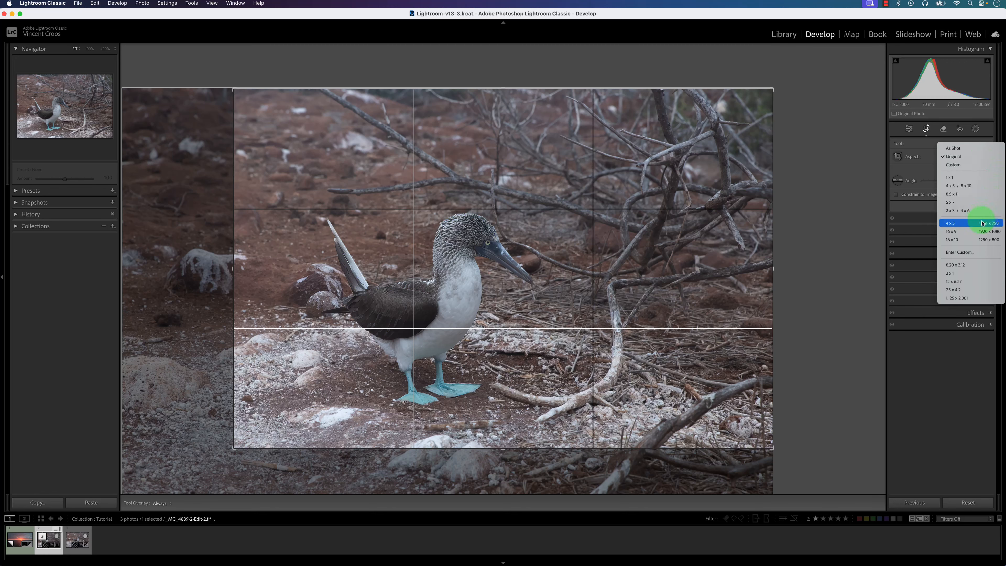
{"action": "left_click", "coordinate": [977, 235]}
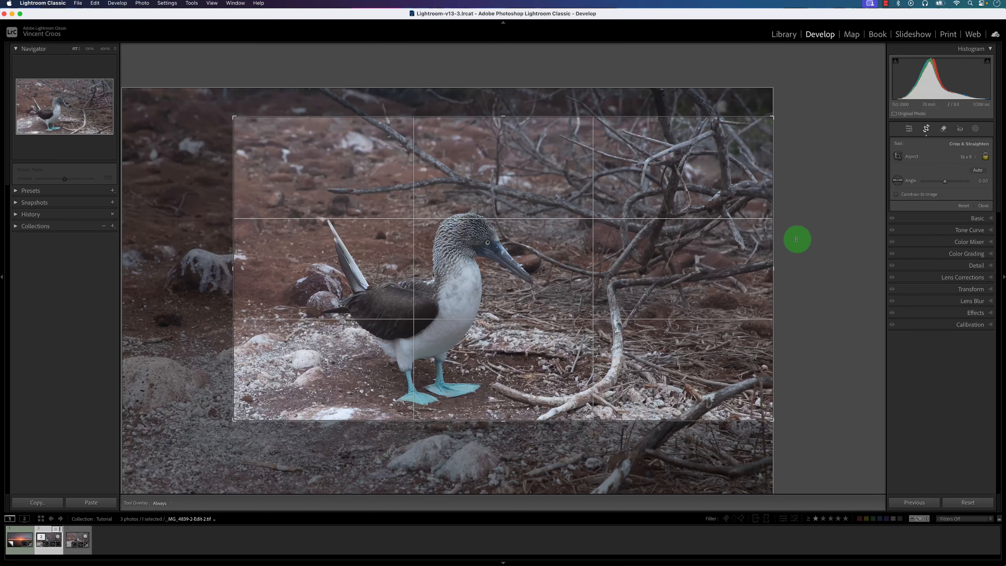
- Tighten the 16 x 9 crop around the bird, reposition the photo within it, and apply the crop
{"action": "left_click_drag", "start_coordinate": [626, 259], "coordinate": [623, 248]}
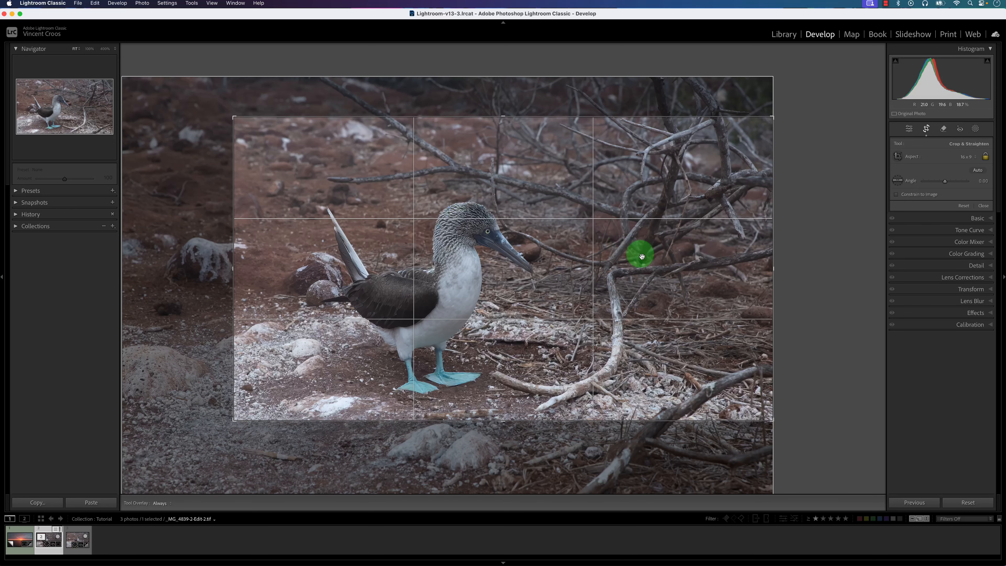
{"action": "left_click_drag", "start_coordinate": [235, 119], "coordinate": [248, 130]}
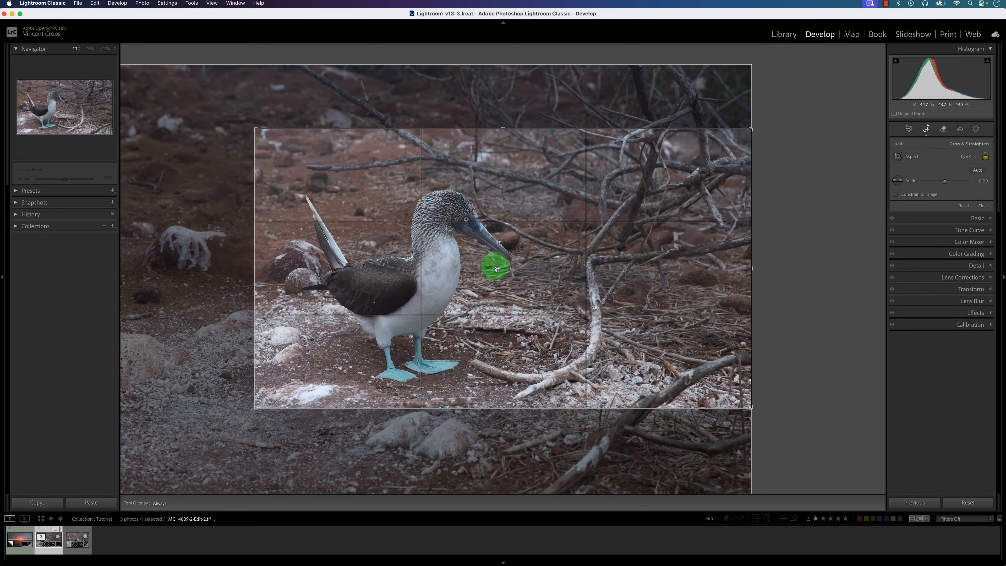
{"action": "left_click_drag", "start_coordinate": [497, 267], "coordinate": [495, 256]}
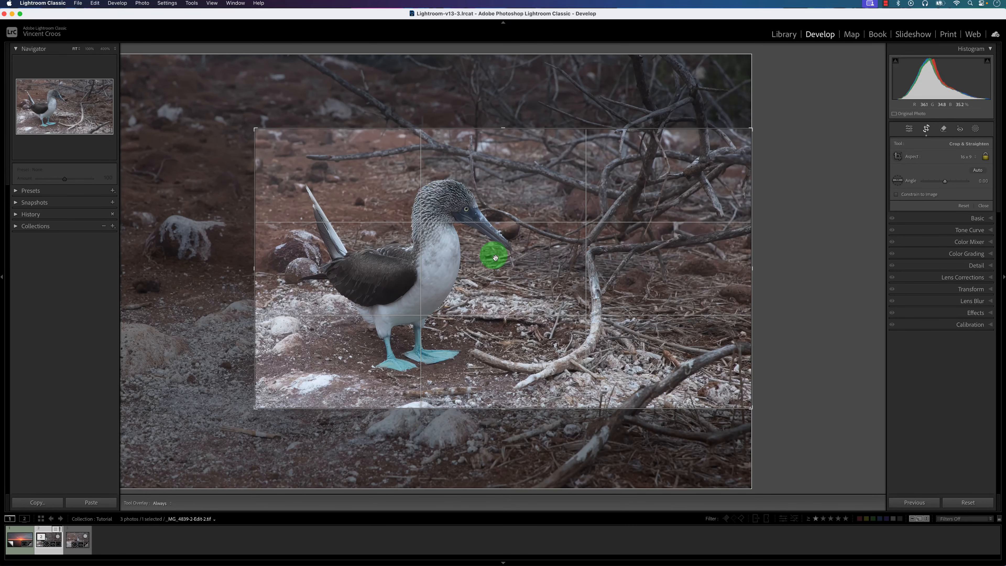
{"action": "key", "text": "Return"}
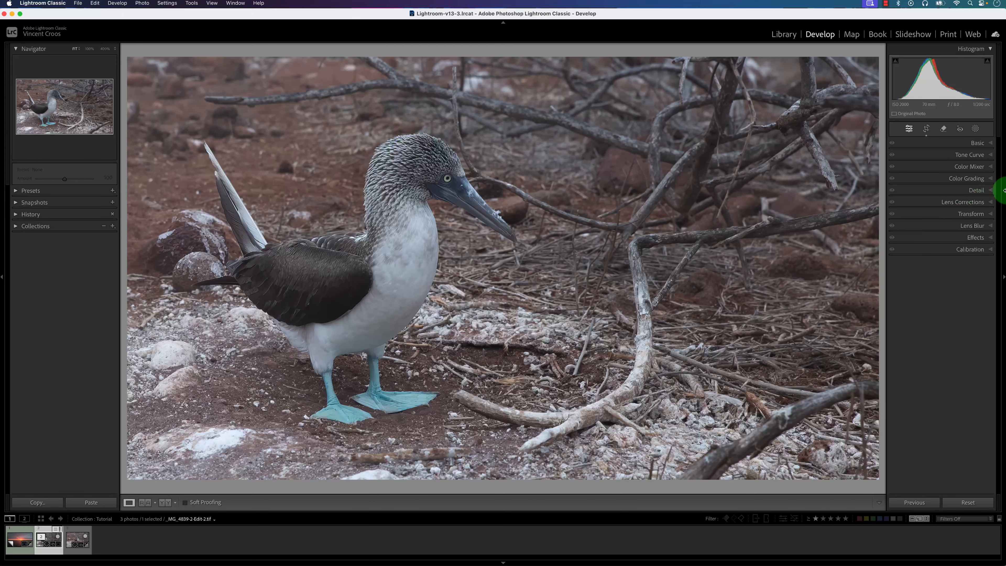
- In the Basic adjustments, set Contrast to +17, Whites to +19 and Blacks to -19, and raise Vibrance and Saturation slightly
{"action": "left_click", "coordinate": [985, 157]}
{"action": "left_click", "coordinate": [981, 143]}
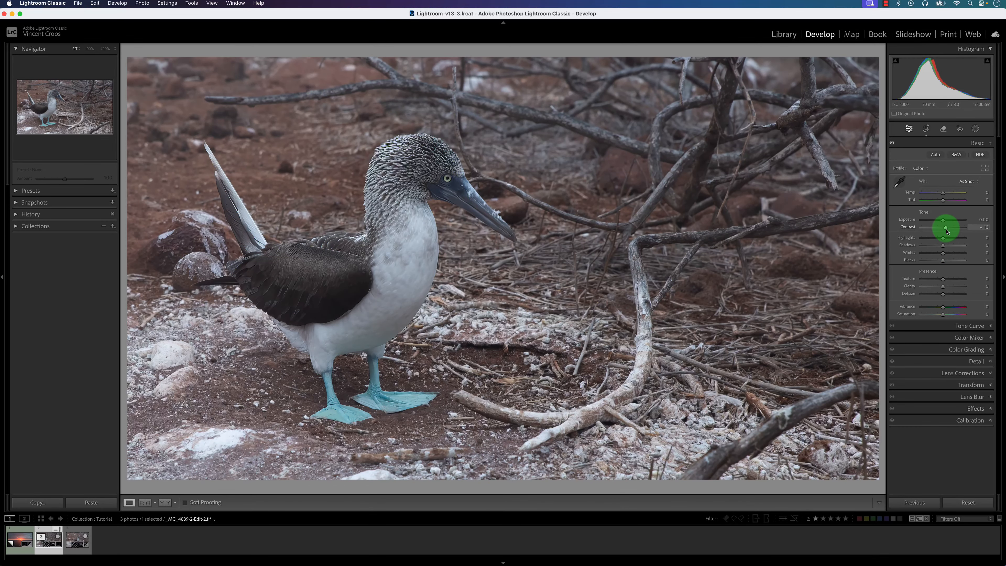
{"action": "left_click_drag", "start_coordinate": [947, 232], "coordinate": [948, 229]}
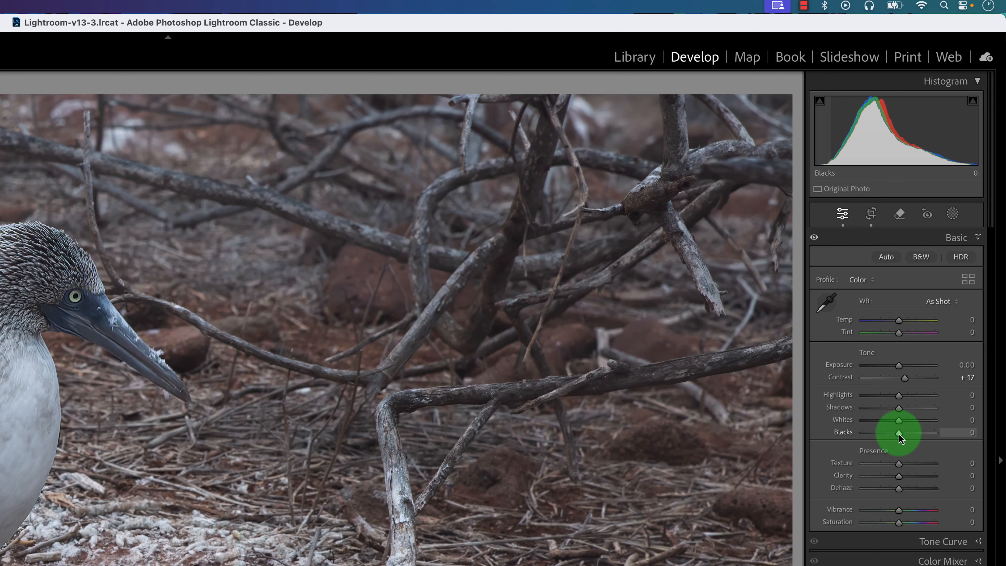
{"action": "left_click_drag", "start_coordinate": [897, 434], "coordinate": [906, 422]}
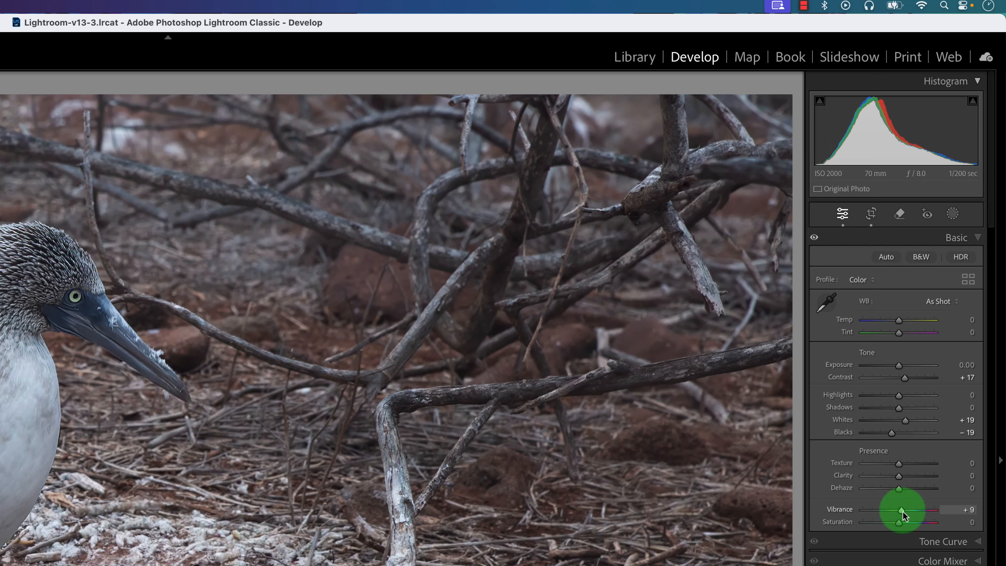
{"action": "left_click_drag", "start_coordinate": [903, 512], "coordinate": [905, 525]}
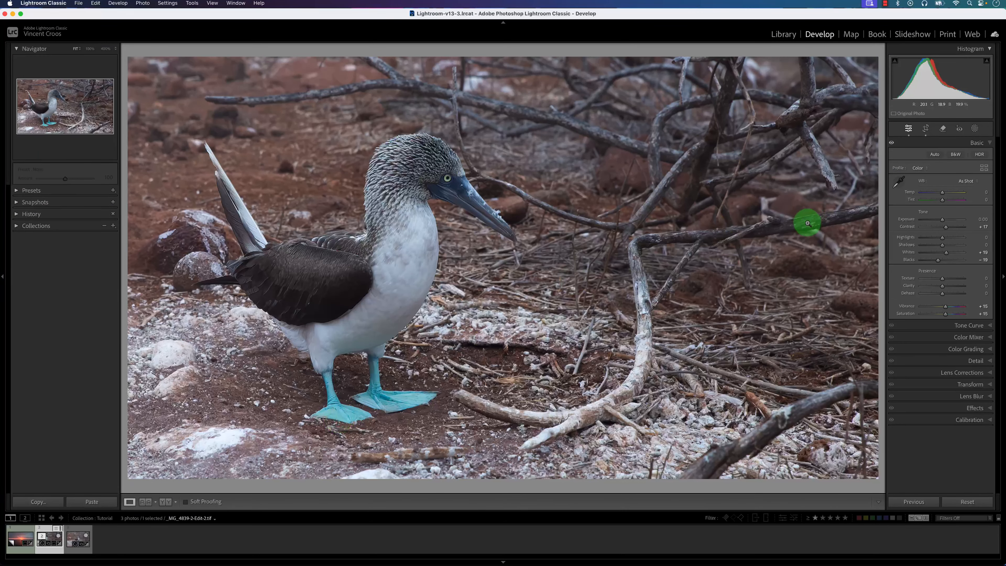
- Create a brush mask with Auto Mask enabled and paint it over both of the bird's blue legs and feet
{"action": "left_click", "coordinate": [975, 128]}
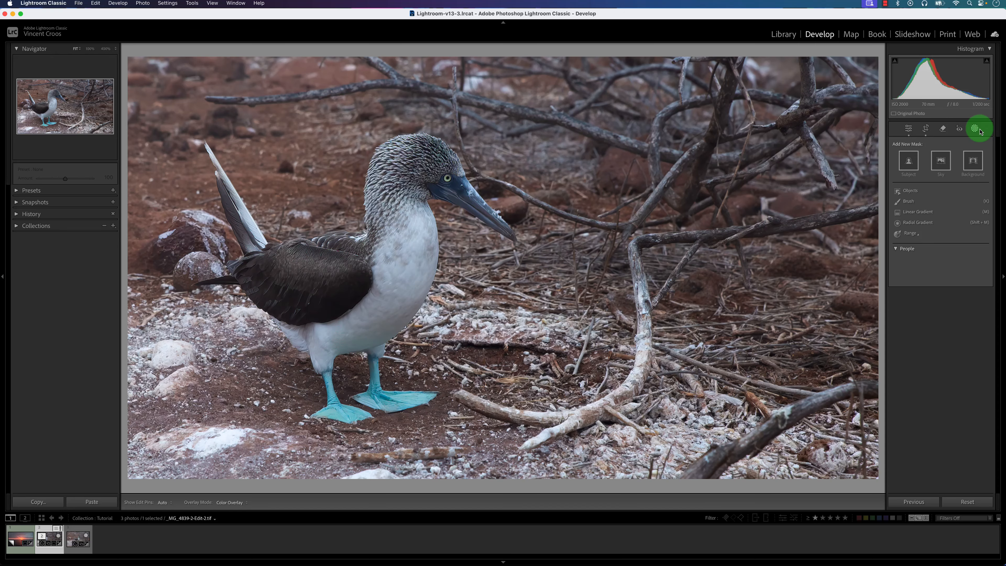
{"action": "left_click", "coordinate": [909, 201]}
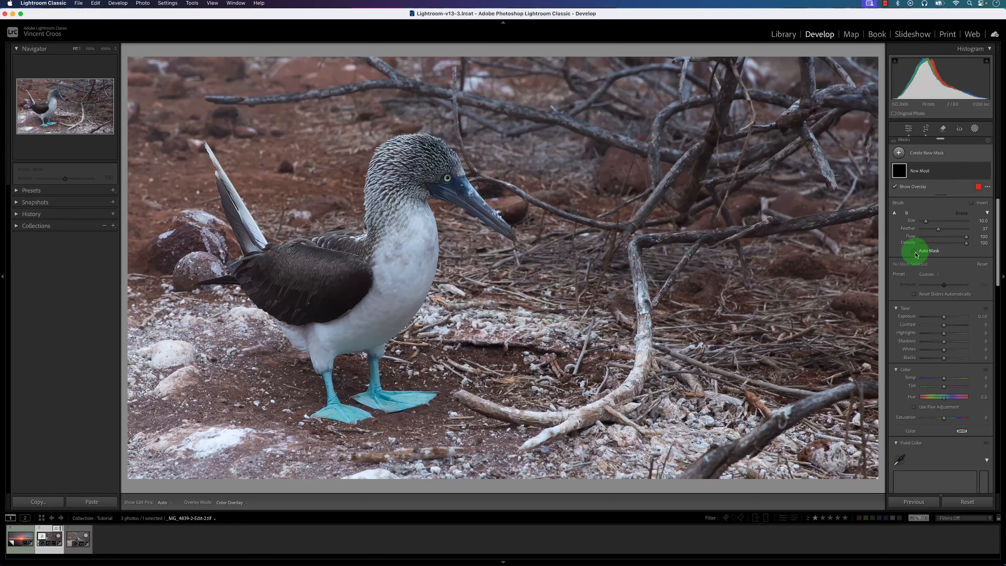
{"action": "left_click", "coordinate": [331, 404]}
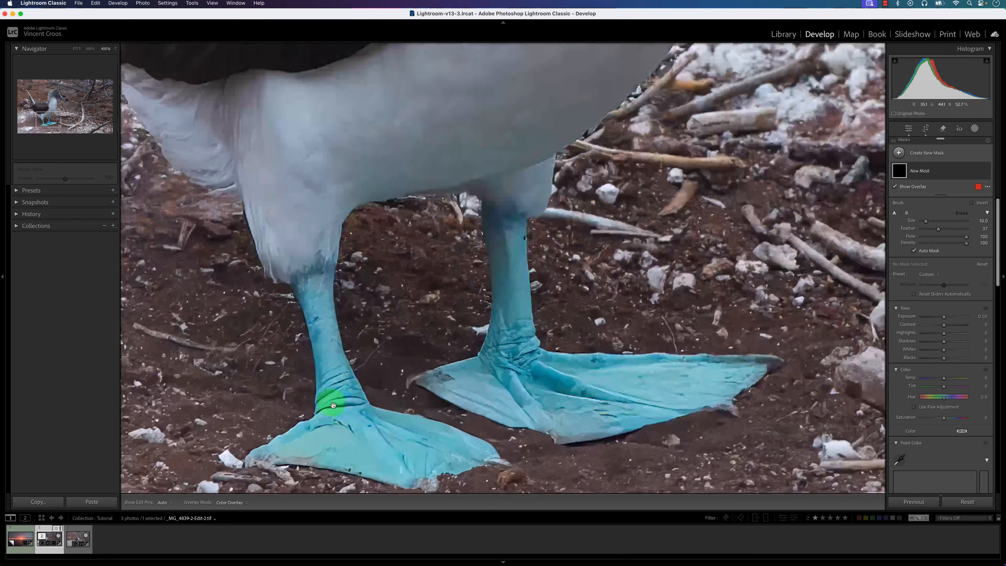
{"action": "left_click_drag", "start_coordinate": [427, 405], "coordinate": [495, 320]}
{"action": "scroll", "coordinate": [388, 257], "scroll_direction": "down", "scroll_amount": 3}
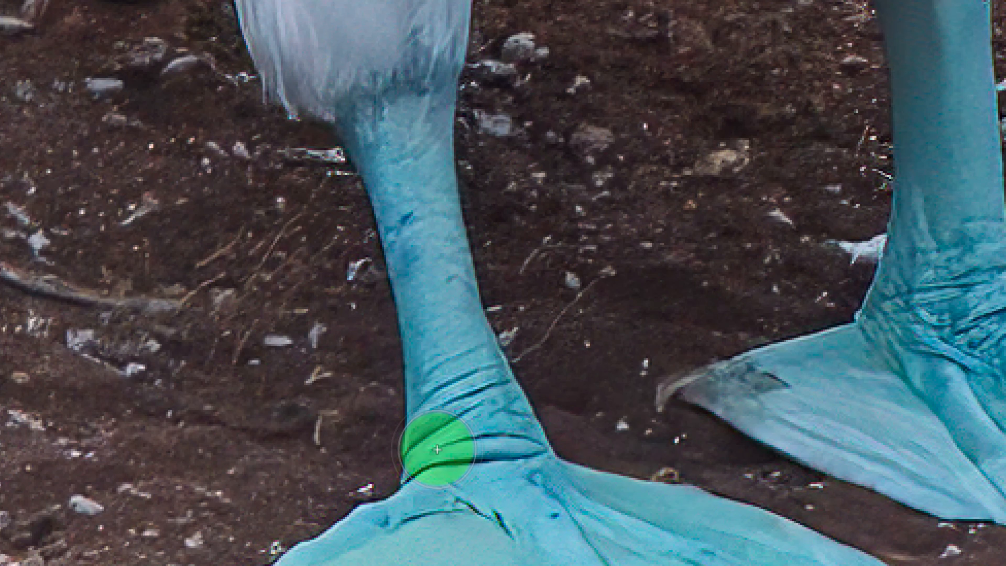
{"action": "mouse_move", "coordinate": [364, 134]}
{"action": "left_mouse_down"}
{"action": "mouse_move", "coordinate": [425, 103]}
{"action": "mouse_move", "coordinate": [441, 353]}
{"action": "mouse_move", "coordinate": [391, 164]}
{"action": "left_mouse_up"}
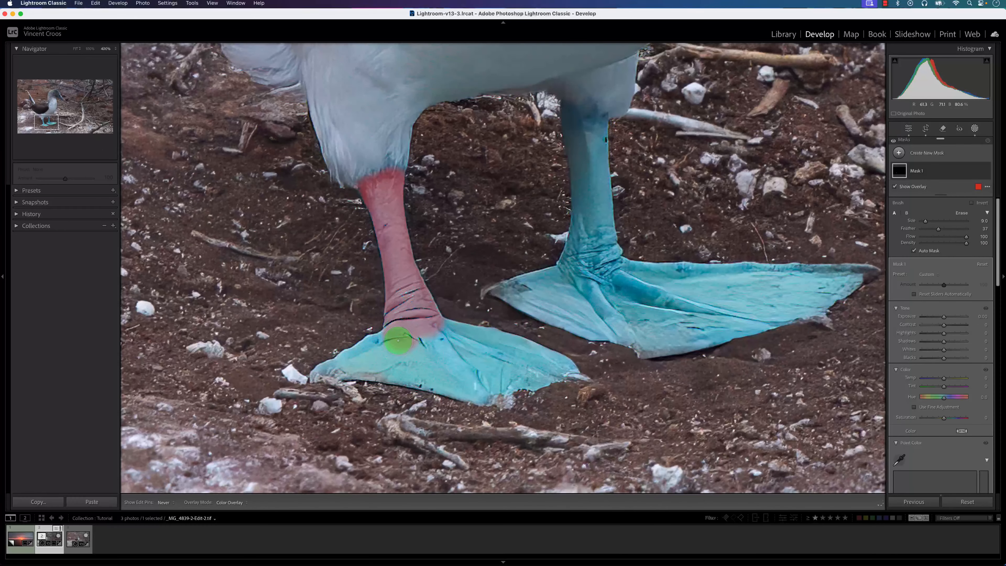
{"action": "mouse_move", "coordinate": [398, 340]}
{"action": "left_mouse_down"}
{"action": "mouse_move", "coordinate": [323, 373]}
{"action": "mouse_move", "coordinate": [420, 373]}
{"action": "mouse_move", "coordinate": [486, 387]}
{"action": "mouse_move", "coordinate": [427, 373]}
{"action": "mouse_move", "coordinate": [432, 349]}
{"action": "mouse_move", "coordinate": [421, 341]}
{"action": "mouse_move", "coordinate": [375, 344]}
{"action": "mouse_move", "coordinate": [326, 373]}
{"action": "mouse_move", "coordinate": [491, 371]}
{"action": "mouse_move", "coordinate": [447, 345]}
{"action": "mouse_move", "coordinate": [452, 331]}
{"action": "mouse_move", "coordinate": [528, 364]}
{"action": "mouse_move", "coordinate": [452, 366]}
{"action": "mouse_move", "coordinate": [514, 369]}
{"action": "mouse_move", "coordinate": [519, 376]}
{"action": "mouse_move", "coordinate": [497, 382]}
{"action": "mouse_move", "coordinate": [495, 393]}
{"action": "mouse_move", "coordinate": [567, 366]}
{"action": "mouse_move", "coordinate": [474, 350]}
{"action": "left_mouse_up"}
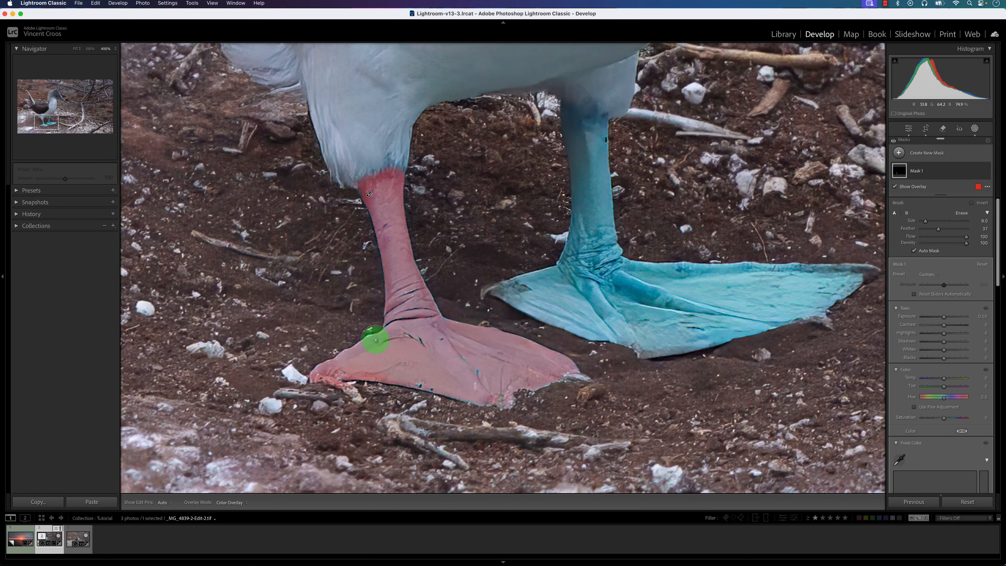
{"action": "left_click_drag", "start_coordinate": [376, 339], "coordinate": [323, 366]}
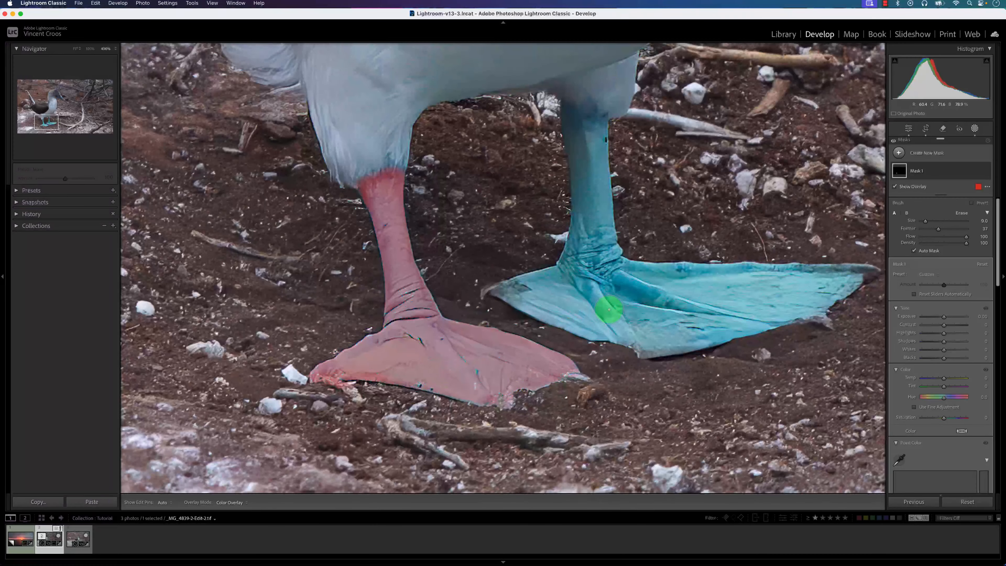
{"action": "left_click_drag", "start_coordinate": [665, 279], "coordinate": [535, 353]}
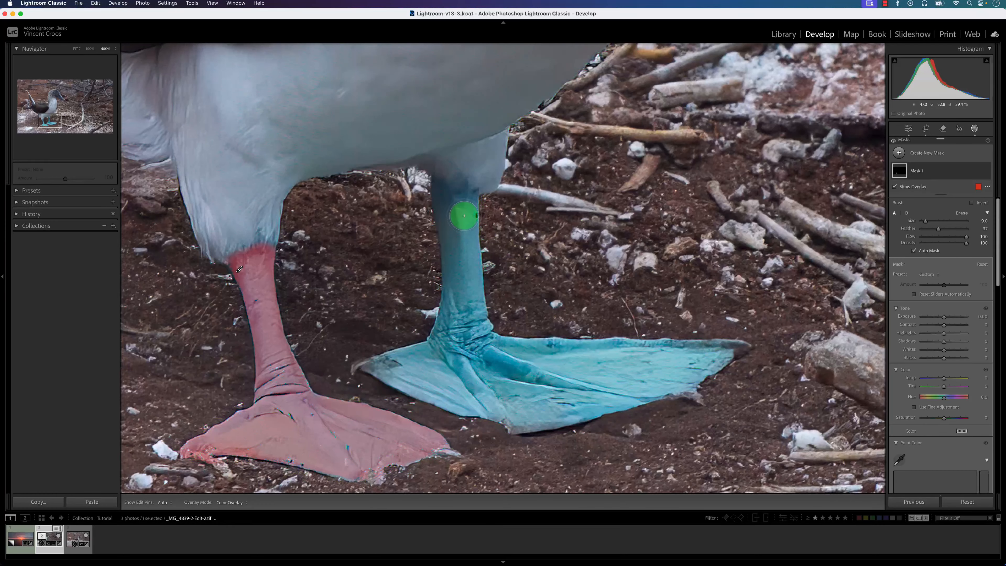
{"action": "mouse_move", "coordinate": [462, 214]}
{"action": "left_mouse_down"}
{"action": "mouse_move", "coordinate": [439, 188]}
{"action": "mouse_move", "coordinate": [471, 193]}
{"action": "mouse_move", "coordinate": [475, 285]}
{"action": "mouse_move", "coordinate": [467, 239]}
{"action": "mouse_move", "coordinate": [453, 233]}
{"action": "mouse_move", "coordinate": [455, 254]}
{"action": "mouse_move", "coordinate": [445, 214]}
{"action": "mouse_move", "coordinate": [461, 338]}
{"action": "mouse_move", "coordinate": [472, 303]}
{"action": "mouse_move", "coordinate": [492, 356]}
{"action": "mouse_move", "coordinate": [729, 350]}
{"action": "mouse_move", "coordinate": [527, 424]}
{"action": "mouse_move", "coordinate": [440, 403]}
{"action": "mouse_move", "coordinate": [363, 361]}
{"action": "mouse_move", "coordinate": [435, 348]}
{"action": "mouse_move", "coordinate": [454, 294]}
{"action": "mouse_move", "coordinate": [456, 349]}
{"action": "mouse_move", "coordinate": [442, 360]}
{"action": "mouse_move", "coordinate": [536, 373]}
{"action": "mouse_move", "coordinate": [427, 370]}
{"action": "mouse_move", "coordinate": [572, 384]}
{"action": "mouse_move", "coordinate": [448, 387]}
{"action": "mouse_move", "coordinate": [621, 385]}
{"action": "mouse_move", "coordinate": [656, 371]}
{"action": "mouse_move", "coordinate": [590, 378]}
{"action": "mouse_move", "coordinate": [558, 394]}
{"action": "mouse_move", "coordinate": [570, 402]}
{"action": "mouse_move", "coordinate": [439, 341]}
{"action": "mouse_move", "coordinate": [546, 355]}
{"action": "mouse_move", "coordinate": [498, 379]}
{"action": "mouse_move", "coordinate": [544, 404]}
{"action": "left_mouse_up"}
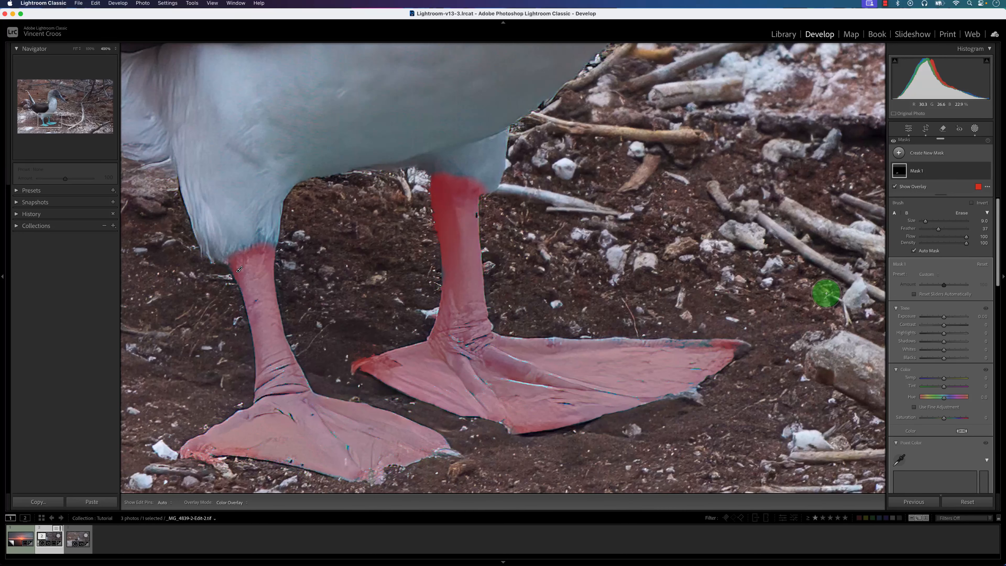
- Turn off Auto Mask and paint over the missed spots inside the mask on both feet
{"action": "left_click", "coordinate": [915, 251]}
{"action": "key", "text": "h"}
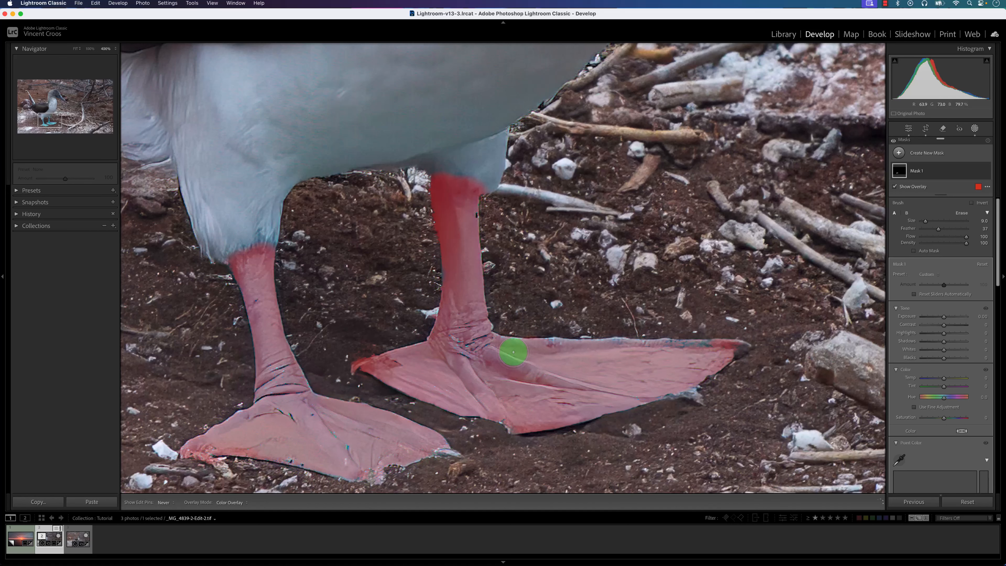
{"action": "mouse_move", "coordinate": [514, 352]}
{"action": "left_mouse_down"}
{"action": "mouse_move", "coordinate": [466, 335]}
{"action": "mouse_move", "coordinate": [472, 362]}
{"action": "left_mouse_up"}
{"action": "key", "text": "h"}
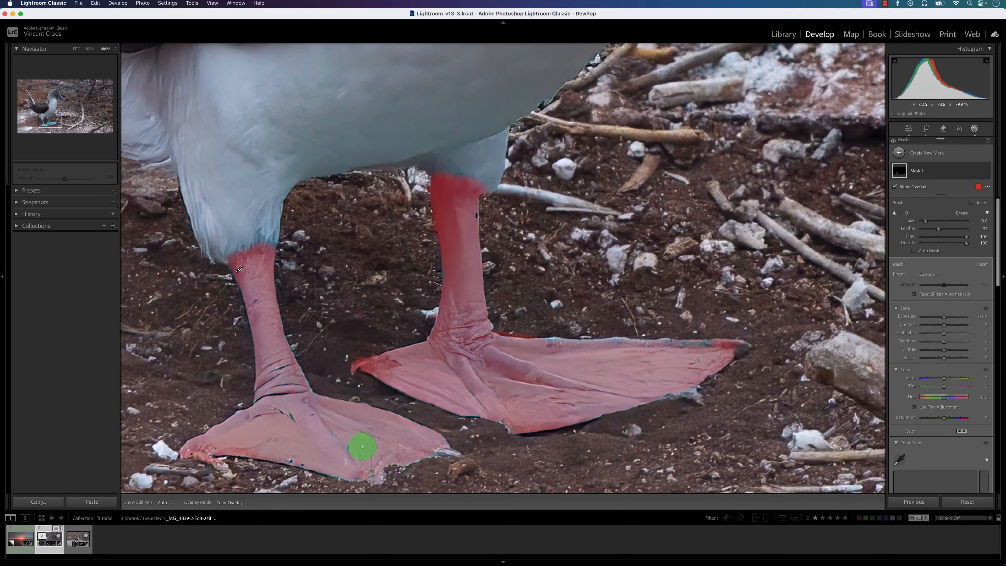
{"action": "key", "text": "h"}
{"action": "left_click_drag", "start_coordinate": [281, 418], "coordinate": [297, 417]}
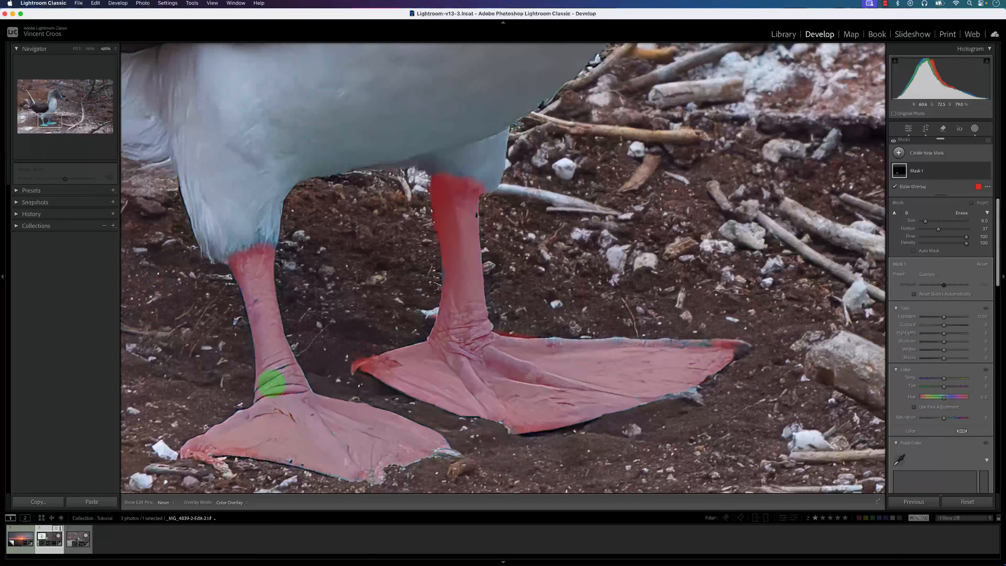
{"action": "key", "text": "h"}
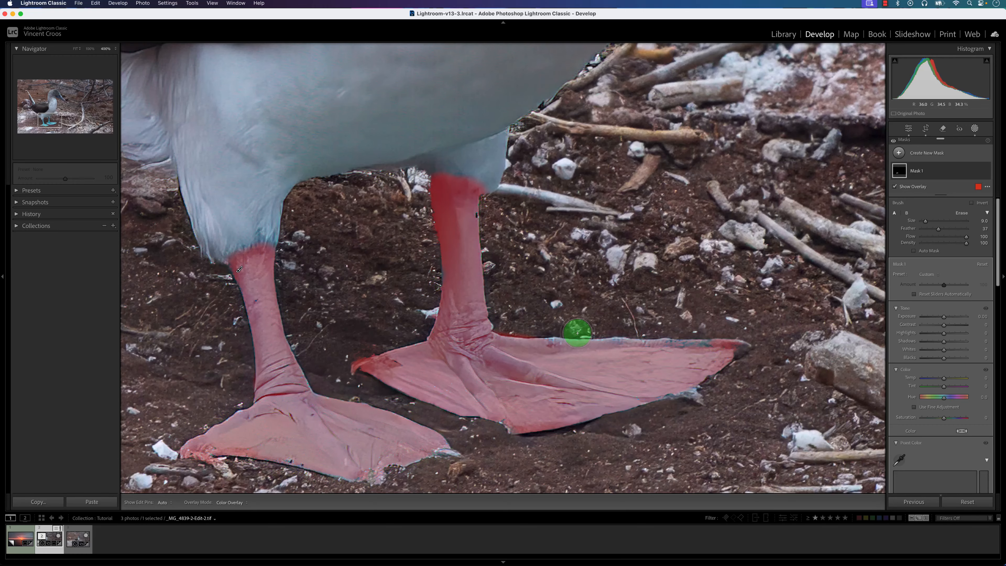
- Sample the blue of the feet as a Point Color in the mask and set its Range to 75 while visualizing the range
{"action": "key", "text": "z"}
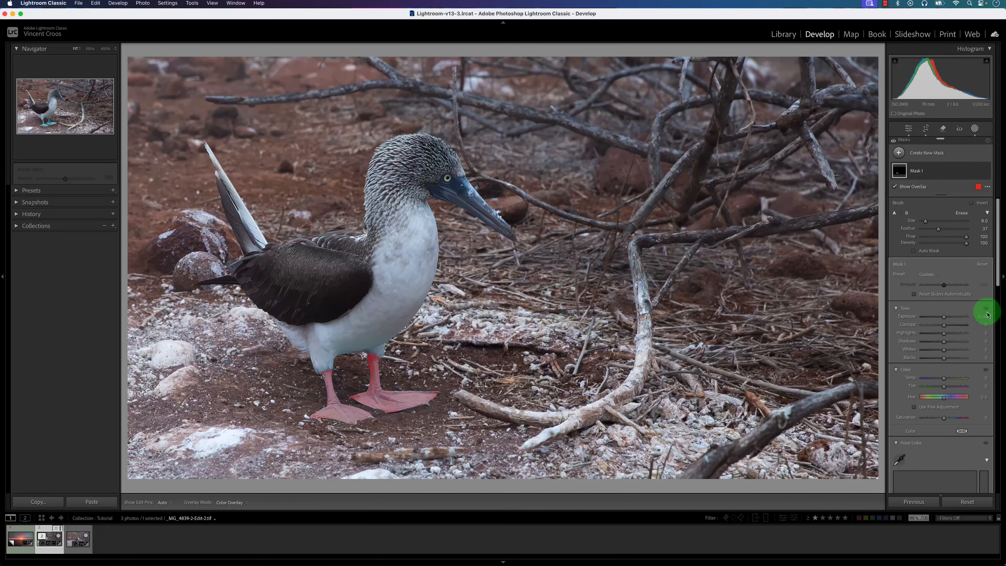
{"action": "scroll", "coordinate": [987, 316], "scroll_direction": "down", "scroll_amount": 4}
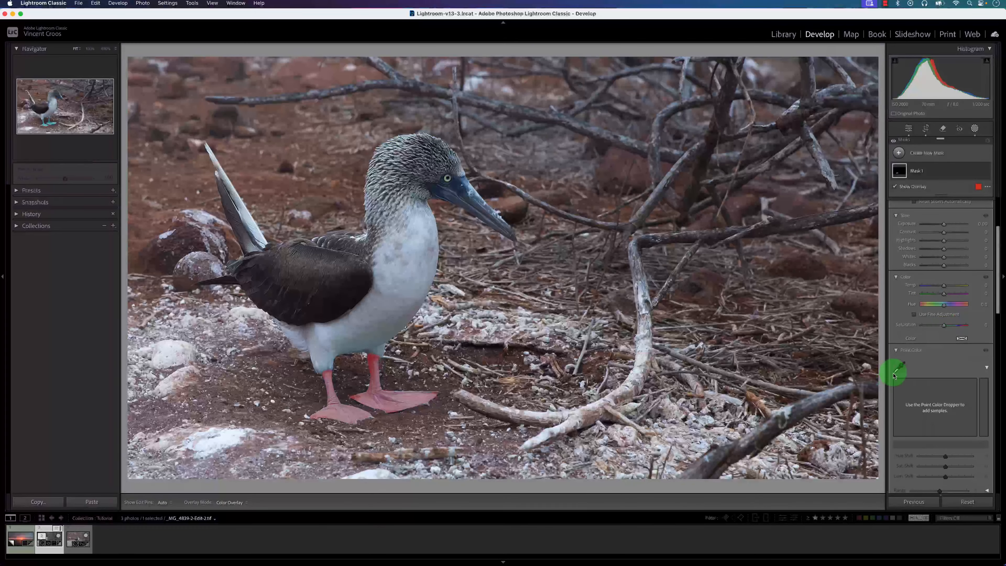
{"action": "left_click", "coordinate": [906, 370]}
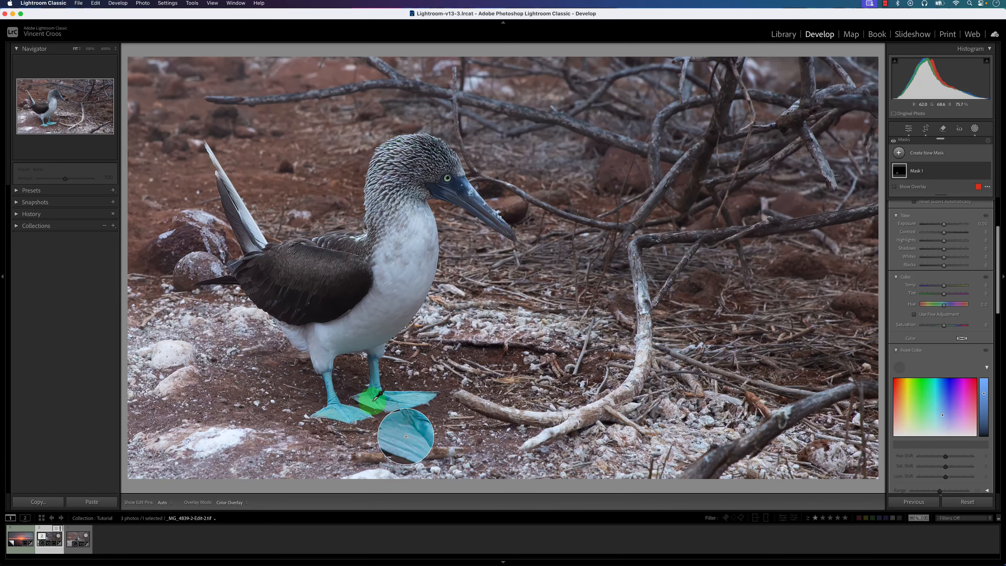
{"action": "left_click", "coordinate": [401, 399]}
{"action": "scroll", "coordinate": [954, 379], "scroll_direction": "down", "scroll_amount": 3}
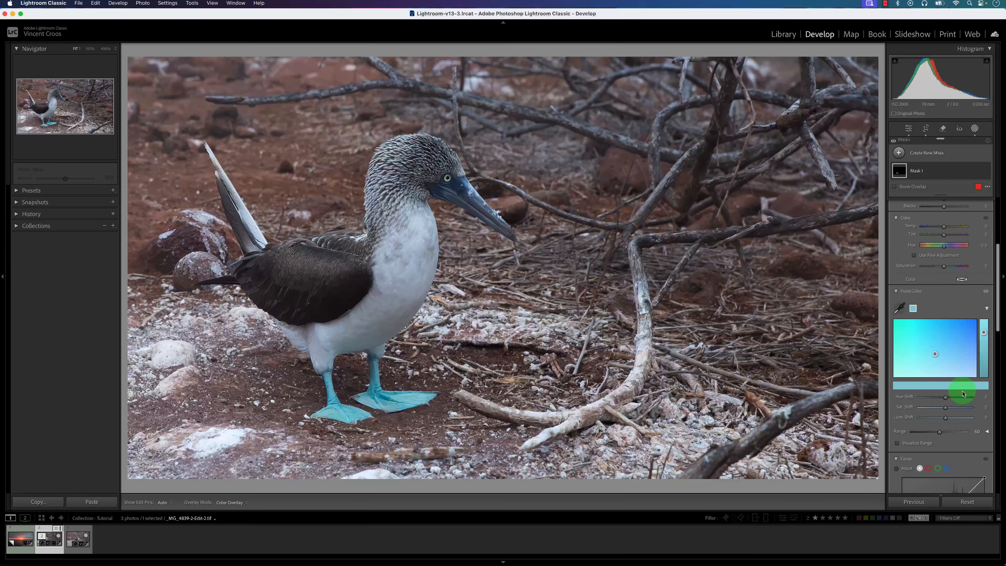
{"action": "left_click", "coordinate": [898, 443]}
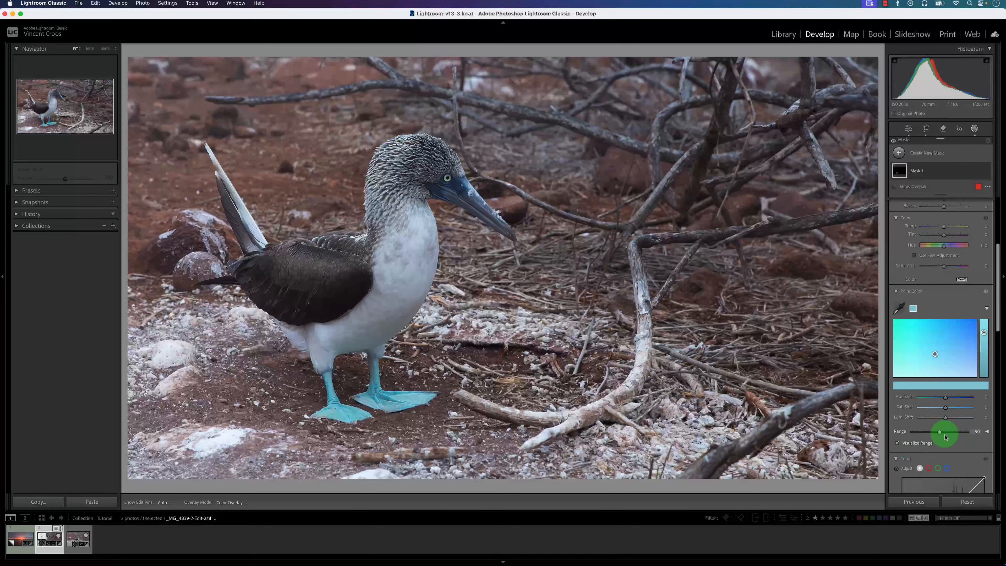
{"action": "mouse_move", "coordinate": [943, 436]}
{"action": "left_mouse_down"}
{"action": "mouse_move", "coordinate": [974, 435]}
{"action": "mouse_move", "coordinate": [905, 435]}
{"action": "mouse_move", "coordinate": [984, 435]}
{"action": "mouse_move", "coordinate": [897, 434]}
{"action": "mouse_move", "coordinate": [1005, 434]}
{"action": "mouse_move", "coordinate": [931, 433]}
{"action": "mouse_move", "coordinate": [978, 436]}
{"action": "mouse_move", "coordinate": [950, 435]}
{"action": "left_mouse_up"}
{"action": "left_click", "coordinate": [979, 431]}
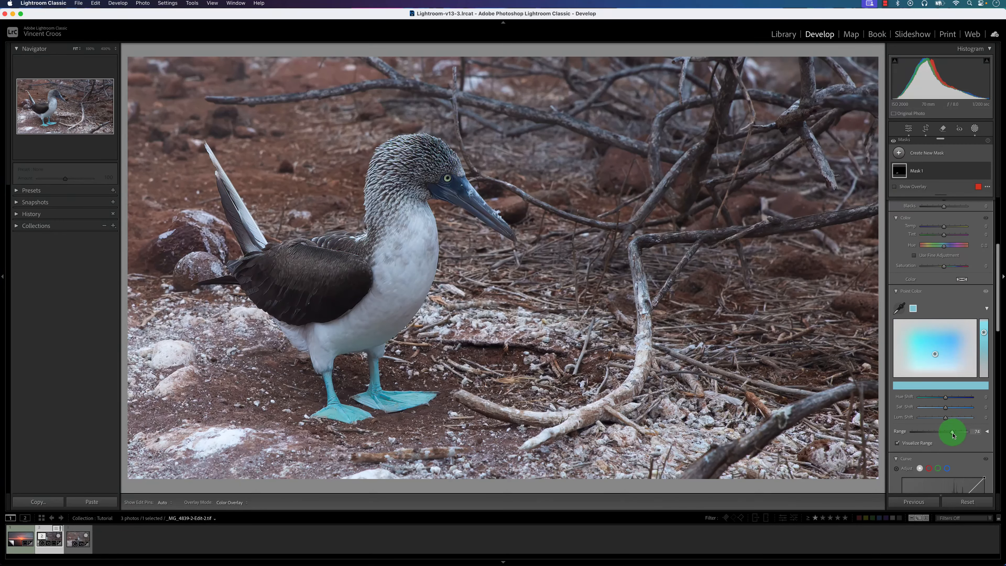
{"action": "left_click_drag", "start_coordinate": [952, 436], "coordinate": [955, 435]}
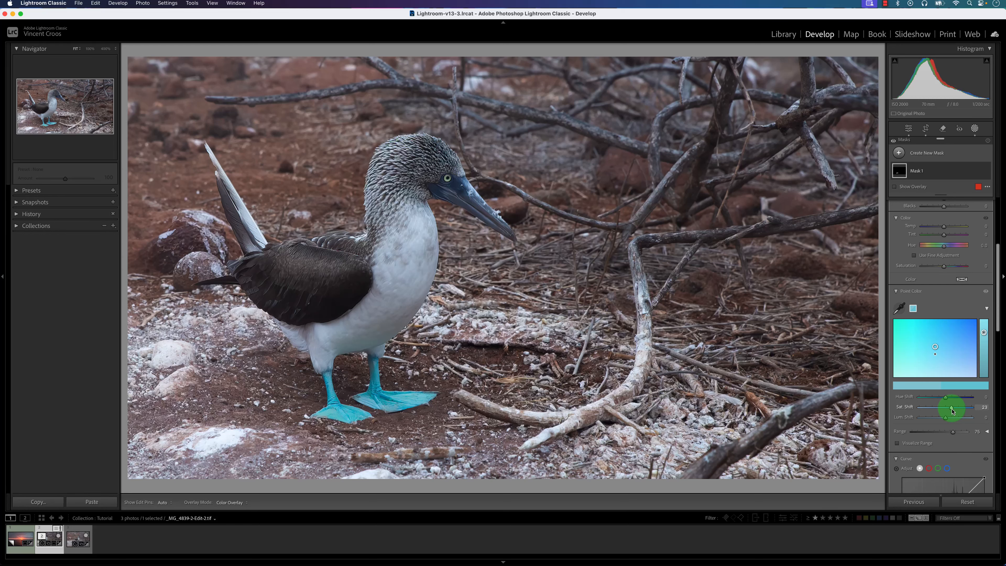
- Set the sampled blue's saturation shift to 30 and luminance shift to 10, and compare the feet with and without the mask
{"action": "mouse_move", "coordinate": [954, 411]}
{"action": "left_mouse_down"}
{"action": "mouse_move", "coordinate": [986, 411]}
{"action": "mouse_move", "coordinate": [956, 411]}
{"action": "left_mouse_up"}
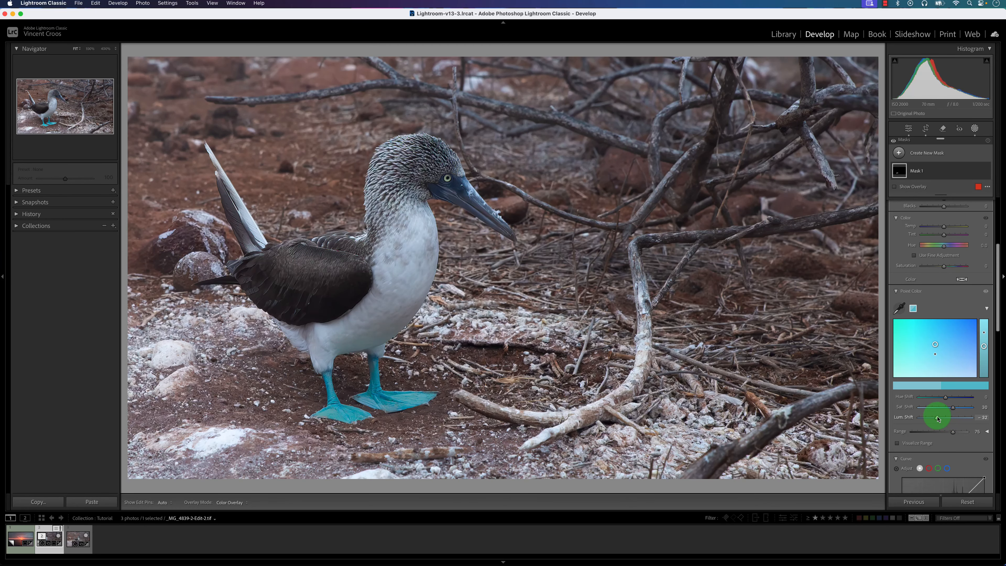
{"action": "left_click_drag", "start_coordinate": [937, 419], "coordinate": [949, 419]}
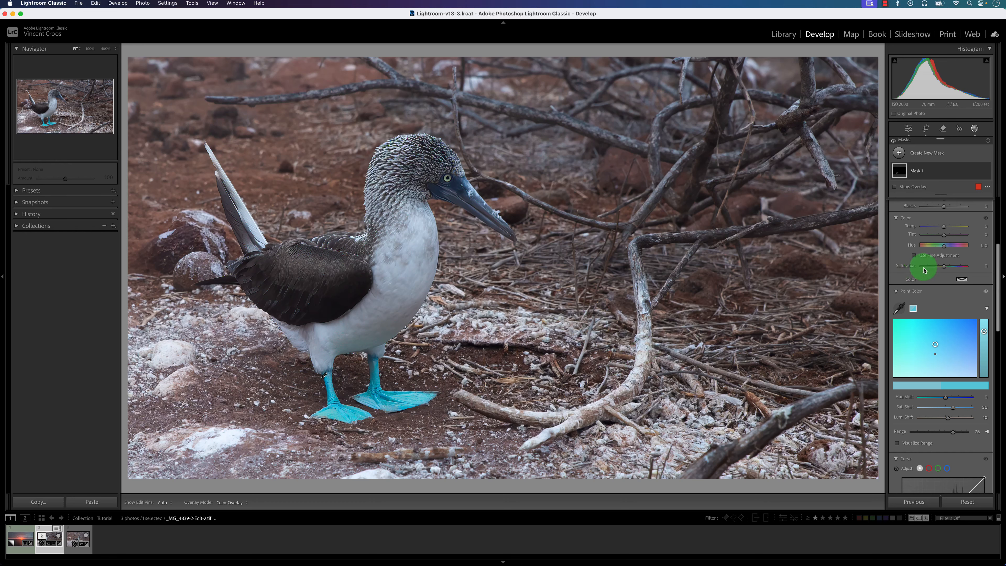
{"action": "scroll", "coordinate": [967, 264], "scroll_direction": "up", "scroll_amount": 3}
{"action": "scroll", "coordinate": [967, 264], "scroll_direction": "up", "scroll_amount": 3}
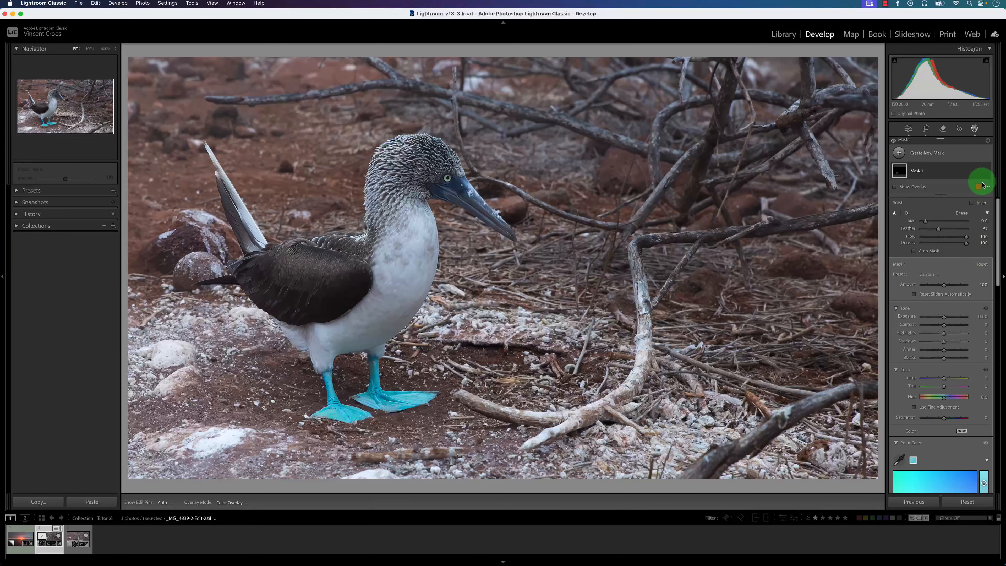
{"action": "left_click", "coordinate": [894, 141]}
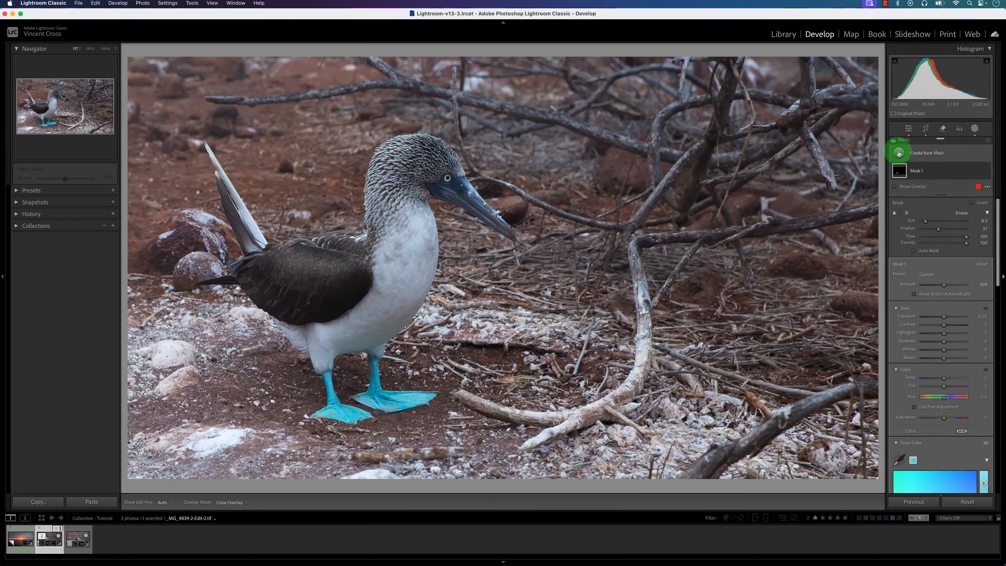
- Create a new brush mask and paint over the bird's eye
{"action": "left_click", "coordinate": [899, 153]}
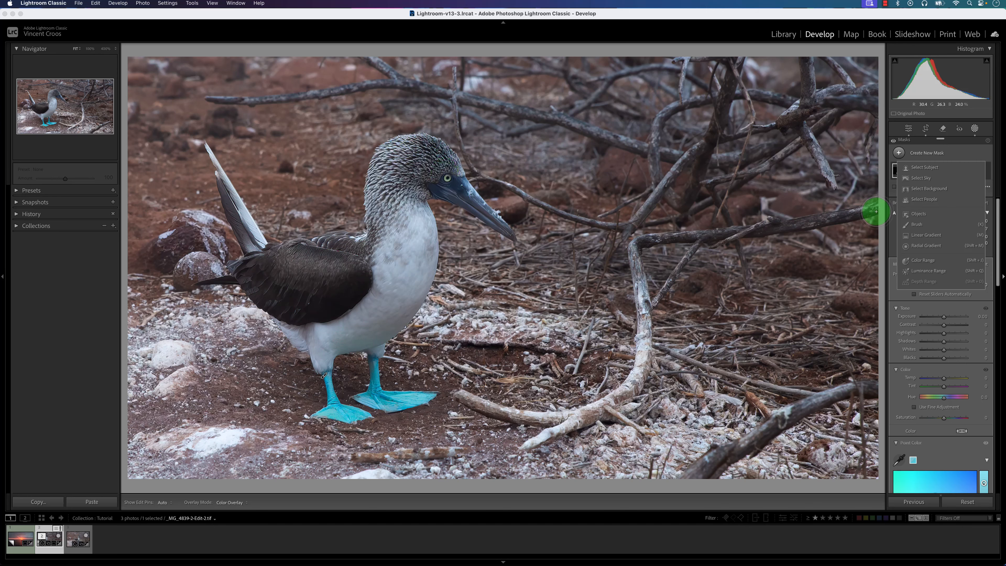
{"action": "left_click", "coordinate": [921, 224]}
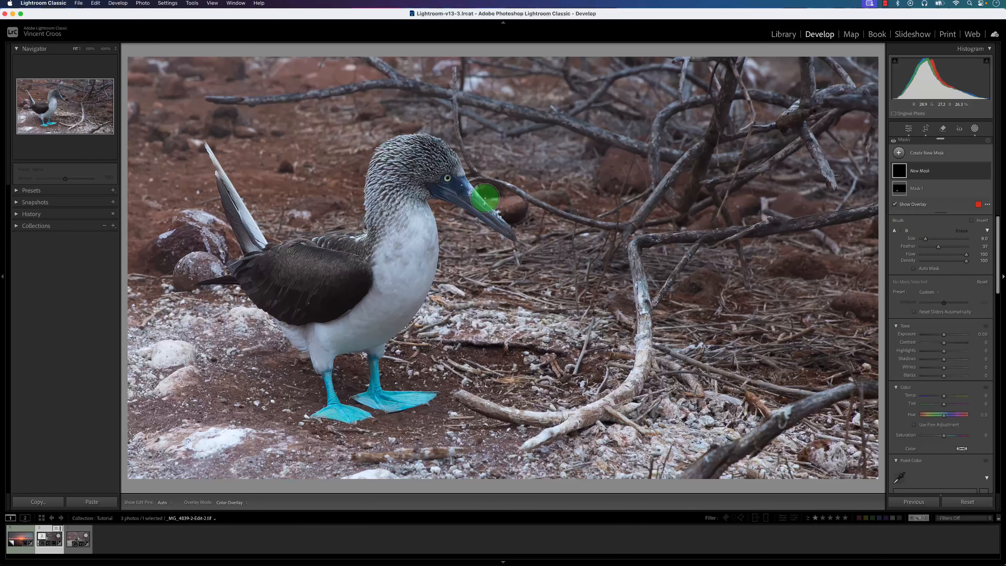
{"action": "key", "text": "z"}
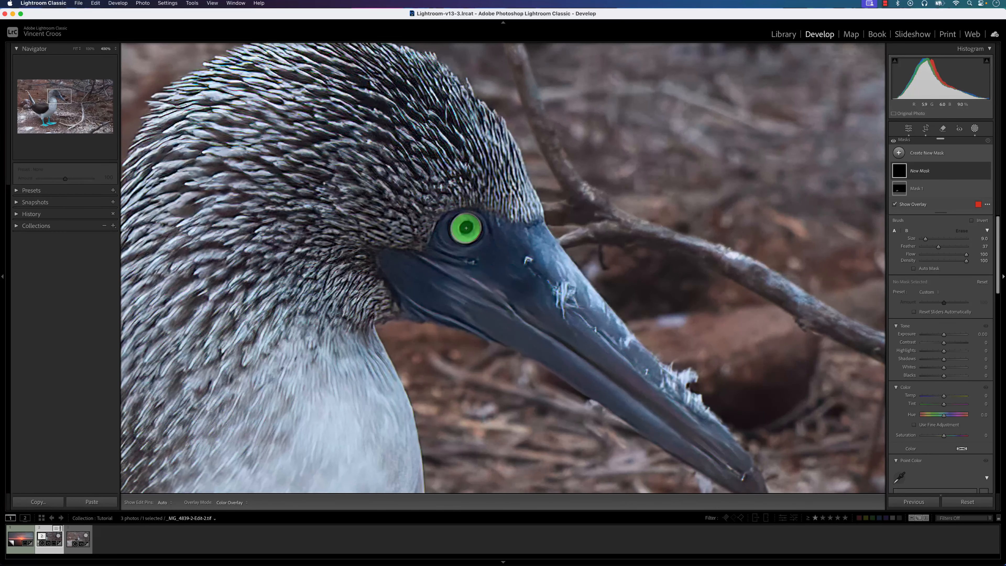
{"action": "left_click", "coordinate": [466, 228]}
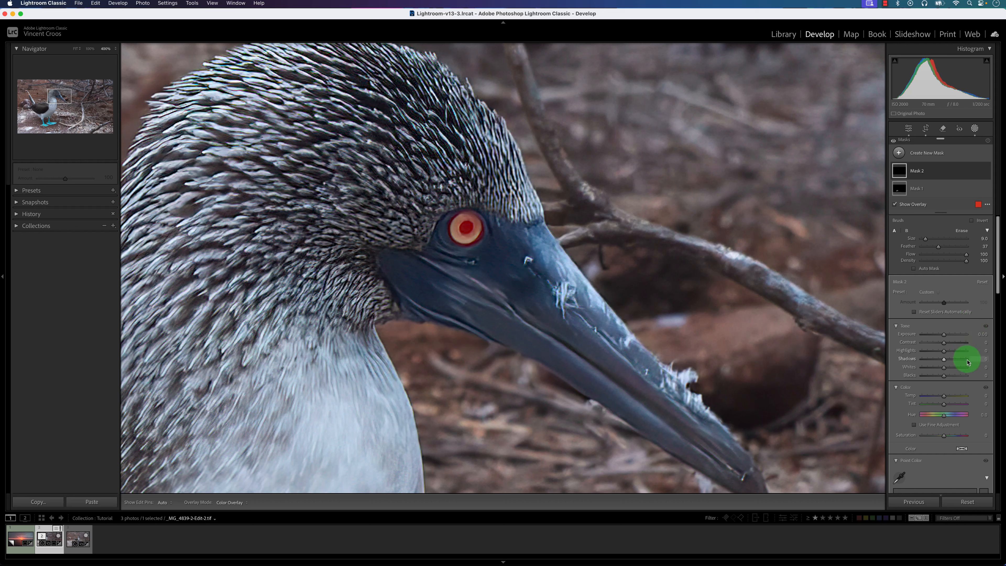
- Raise the eye mask's Saturation to 48 and its Contrast, with the mask overlay hidden
{"action": "scroll", "coordinate": [967, 361], "scroll_direction": "down", "scroll_amount": 2}
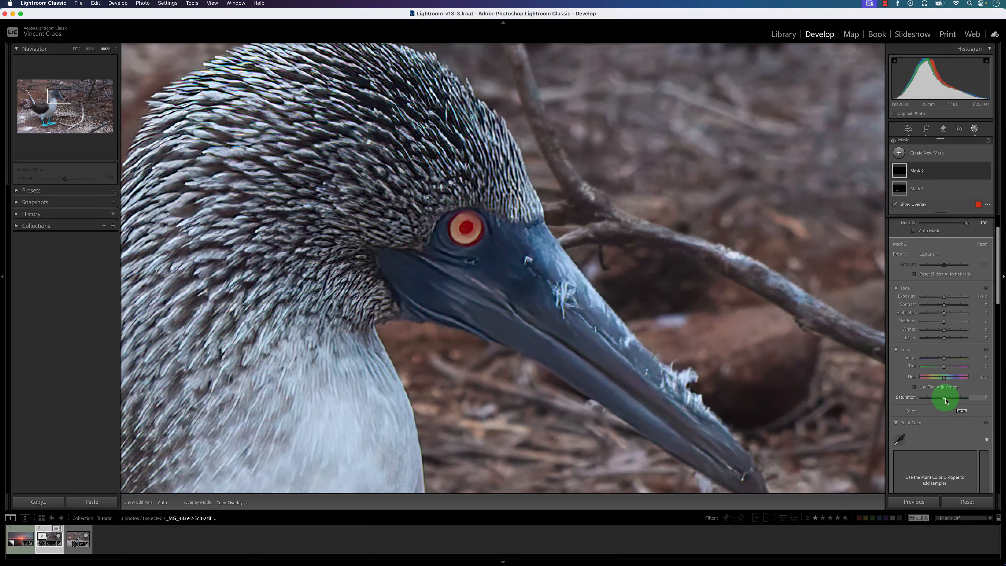
{"action": "left_click_drag", "start_coordinate": [946, 400], "coordinate": [957, 400]}
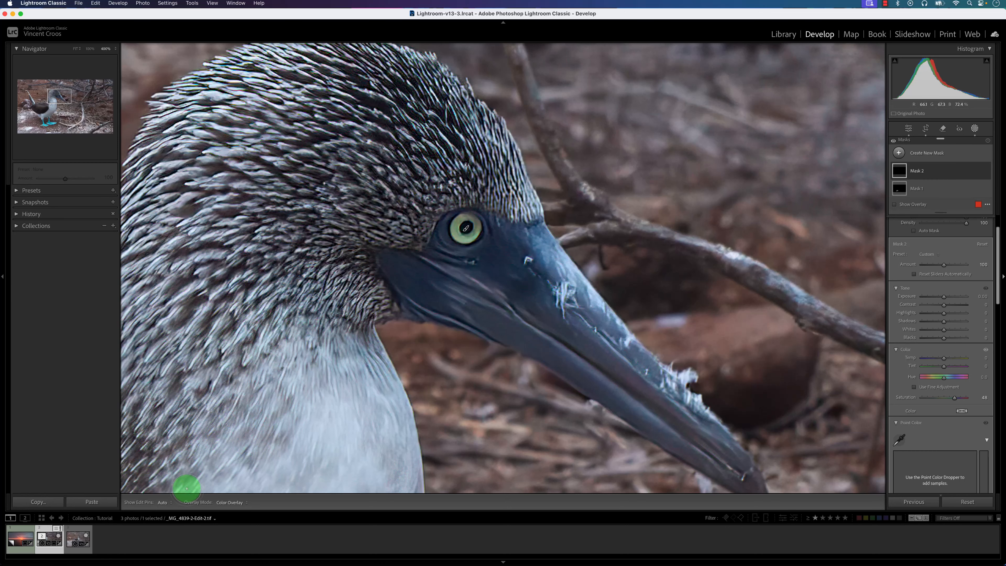
{"action": "left_click", "coordinate": [896, 205]}
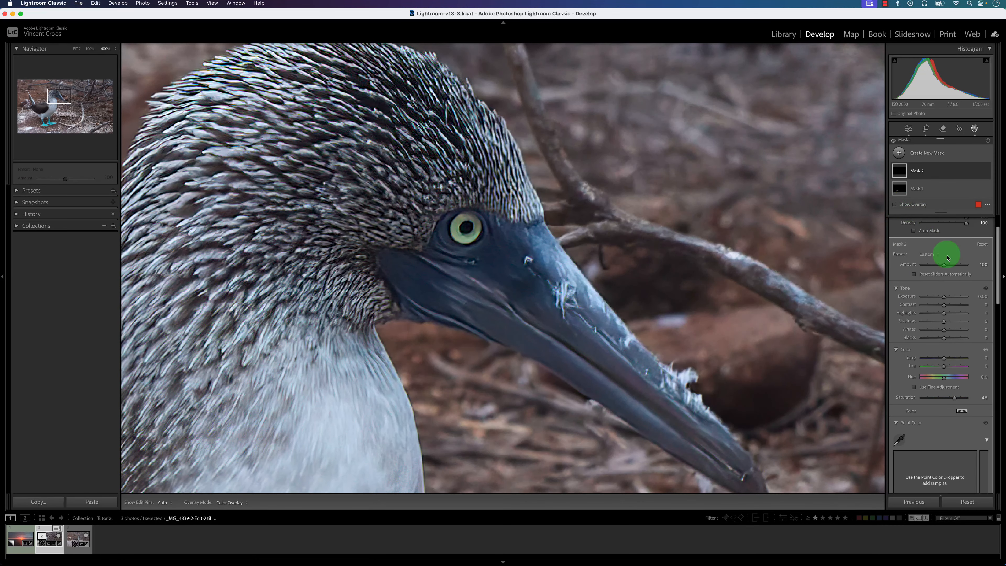
{"action": "scroll", "coordinate": [943, 329], "scroll_direction": "down", "scroll_amount": 2}
{"action": "scroll", "coordinate": [957, 344], "scroll_direction": "down", "scroll_amount": 8}
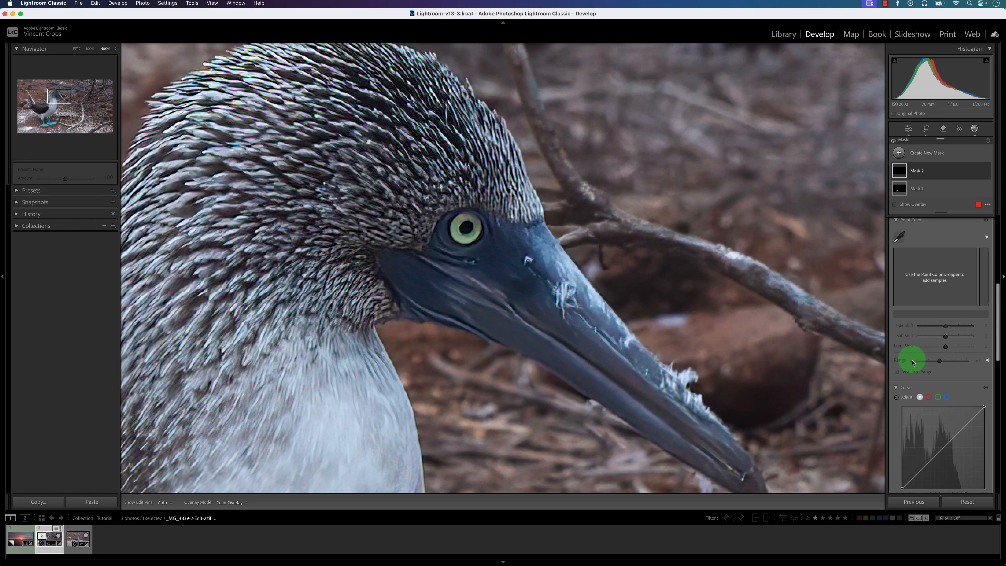
{"action": "scroll", "coordinate": [942, 368], "scroll_direction": "up", "scroll_amount": 10}
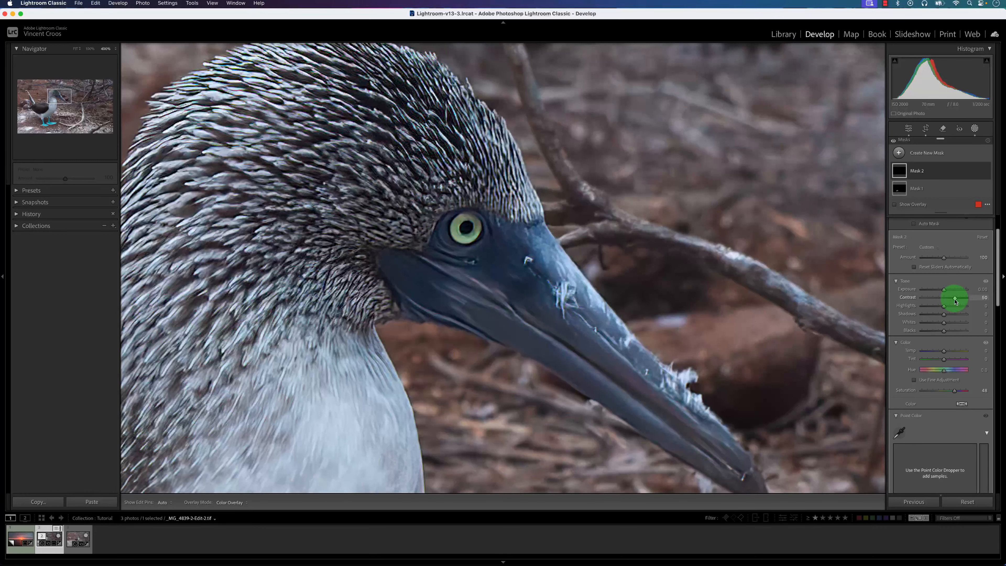
{"action": "left_click_drag", "start_coordinate": [946, 300], "coordinate": [956, 300]}
- Set the eye mask's Contrast to 56 and its Clarity to 48
{"action": "scroll", "coordinate": [955, 337], "scroll_direction": "down", "scroll_amount": 9}
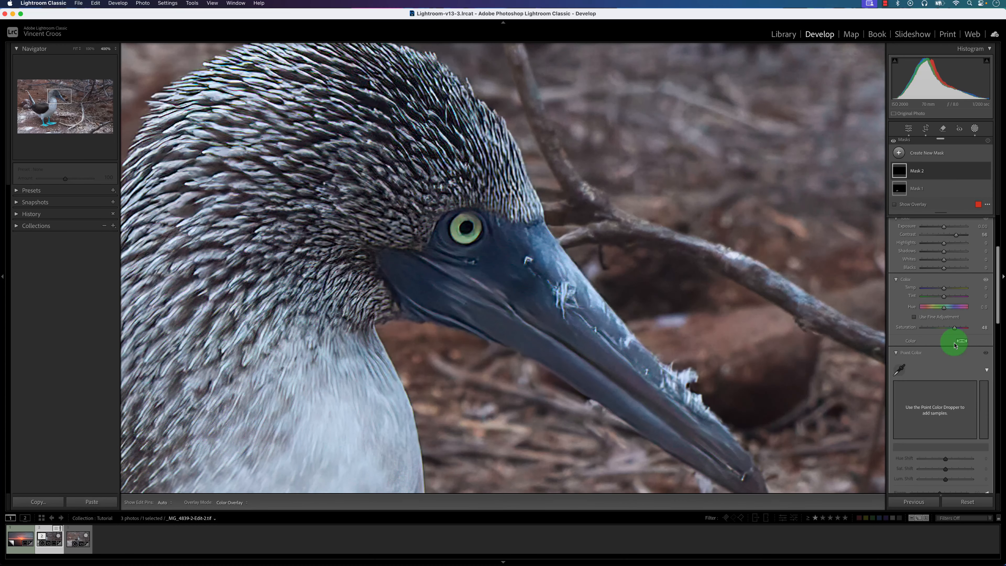
{"action": "scroll", "coordinate": [954, 343], "scroll_direction": "down", "scroll_amount": 10}
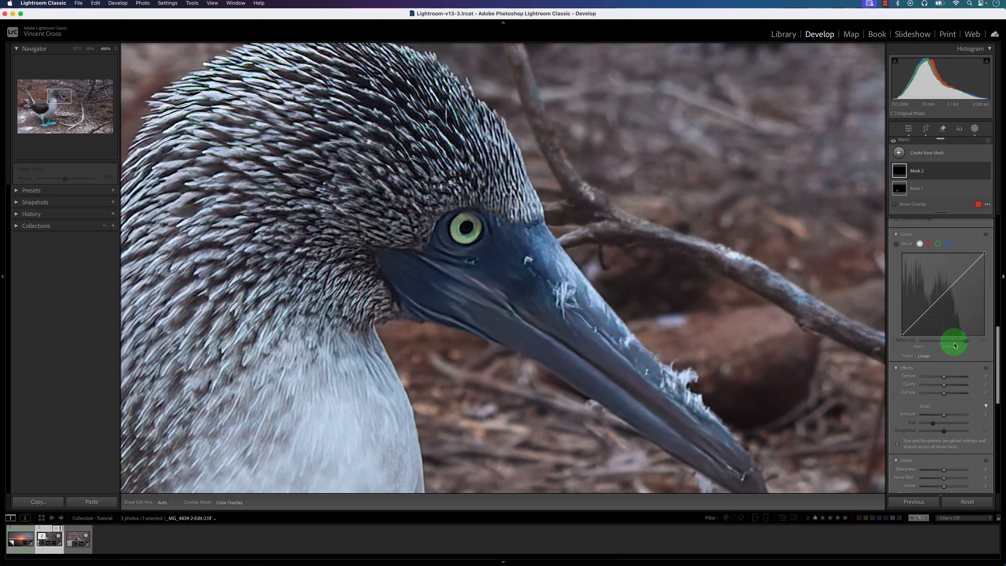
{"action": "left_click_drag", "start_coordinate": [945, 387], "coordinate": [954, 389]}
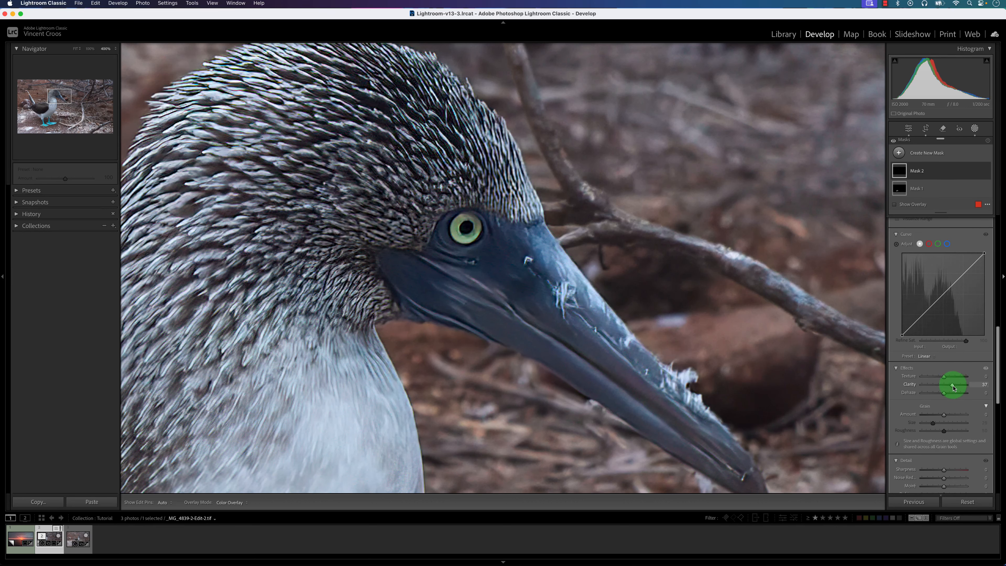
{"action": "left_click_drag", "start_coordinate": [956, 388], "coordinate": [954, 387]}
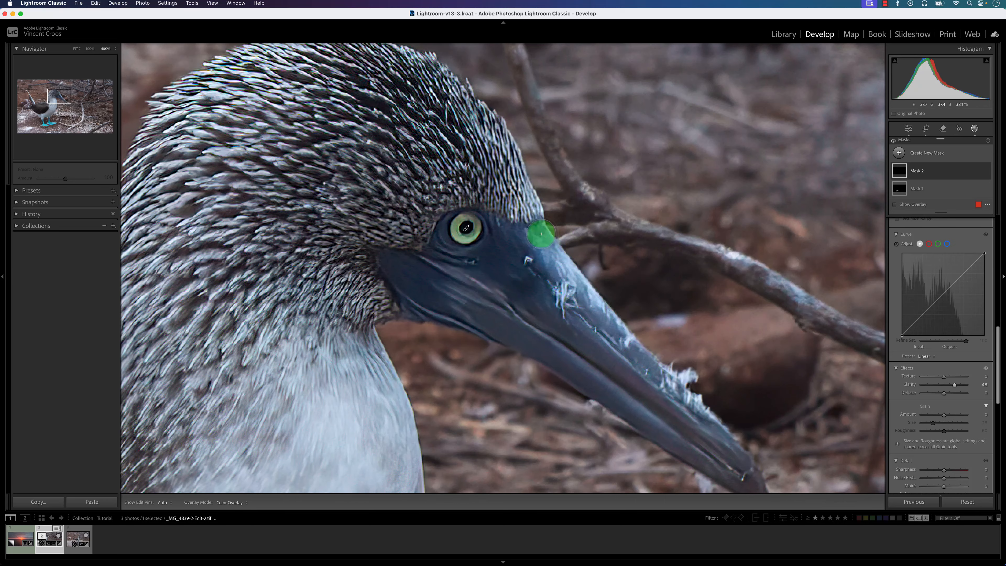
- Examine the bird's eye at high magnification and compare it with and without the eye mask
{"action": "left_click", "coordinate": [473, 230]}
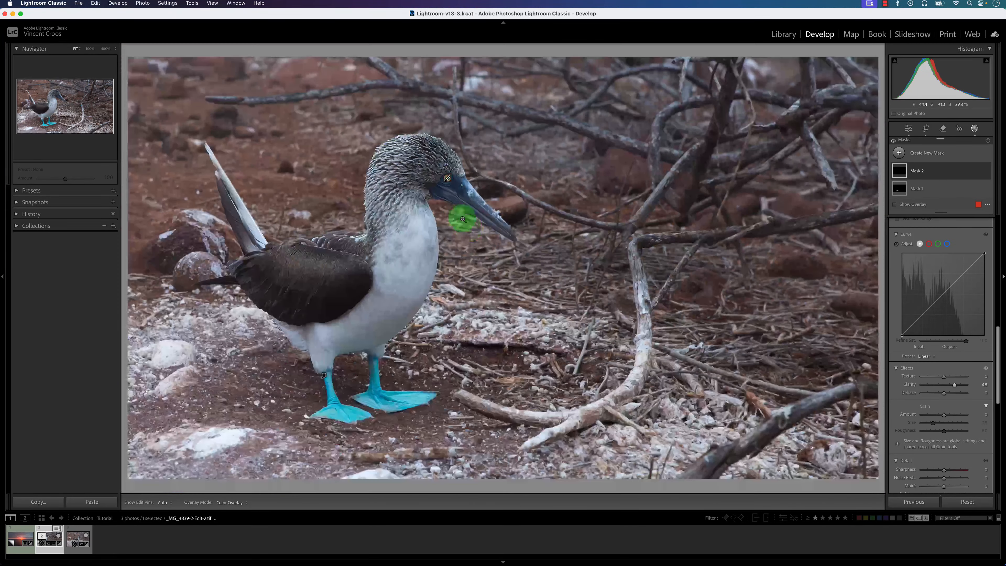
{"action": "left_click", "coordinate": [459, 217]}
{"action": "left_click", "coordinate": [443, 142]}
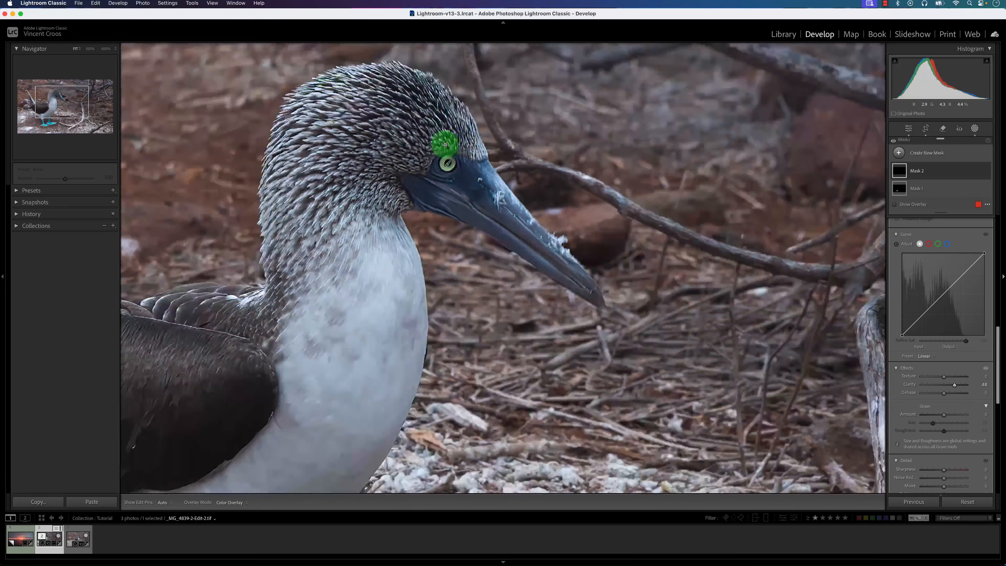
{"action": "left_click", "coordinate": [452, 180]}
{"action": "left_click_drag", "start_coordinate": [453, 179], "coordinate": [439, 205]}
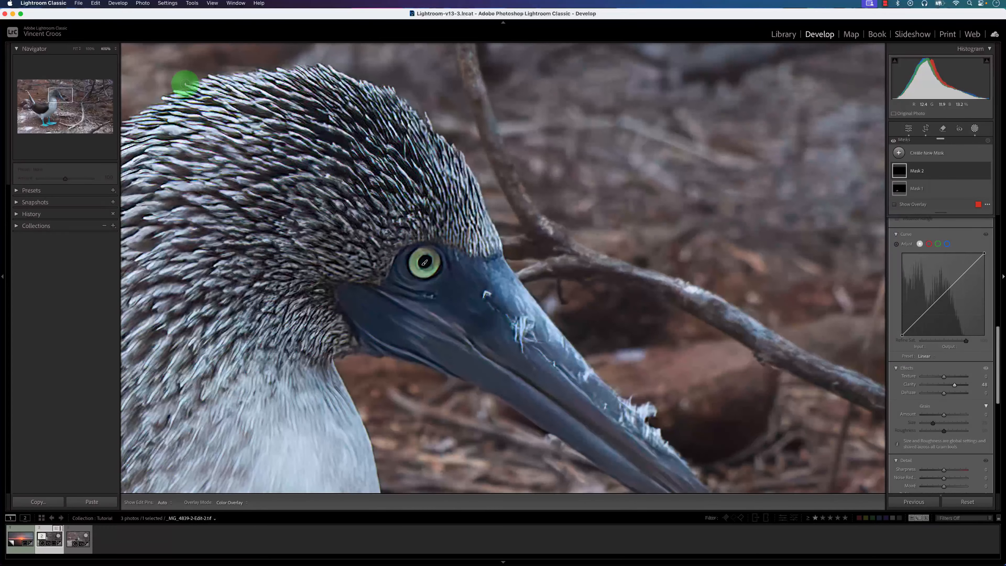
{"action": "left_click", "coordinate": [113, 49]}
{"action": "left_click", "coordinate": [117, 56]}
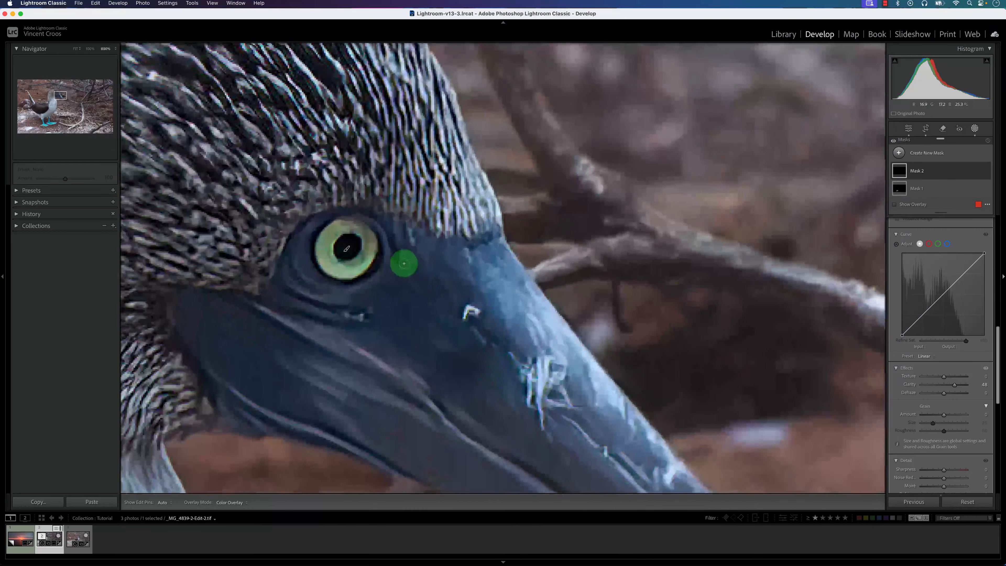
{"action": "left_click_drag", "start_coordinate": [383, 254], "coordinate": [454, 280]}
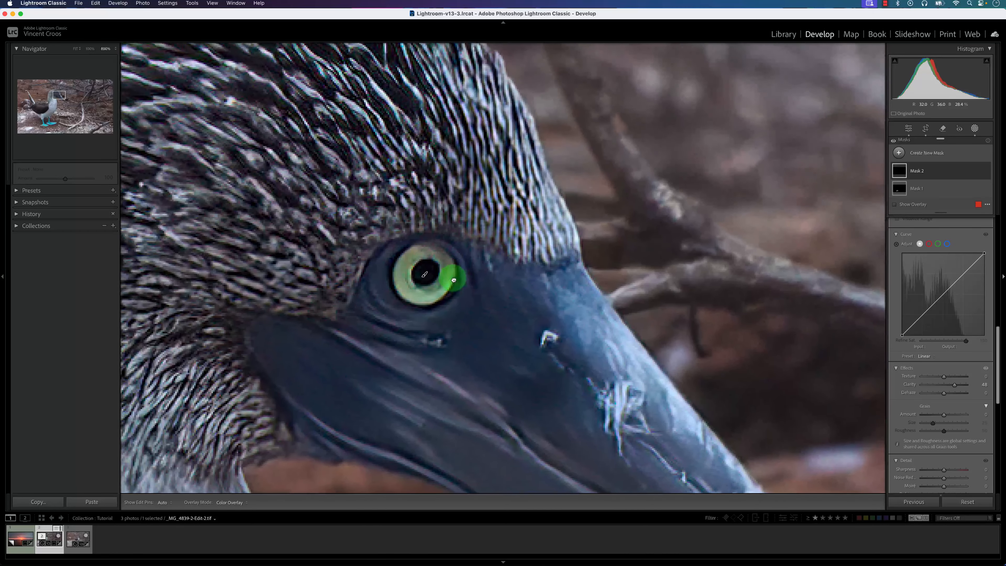
{"action": "left_click", "coordinate": [944, 216]}
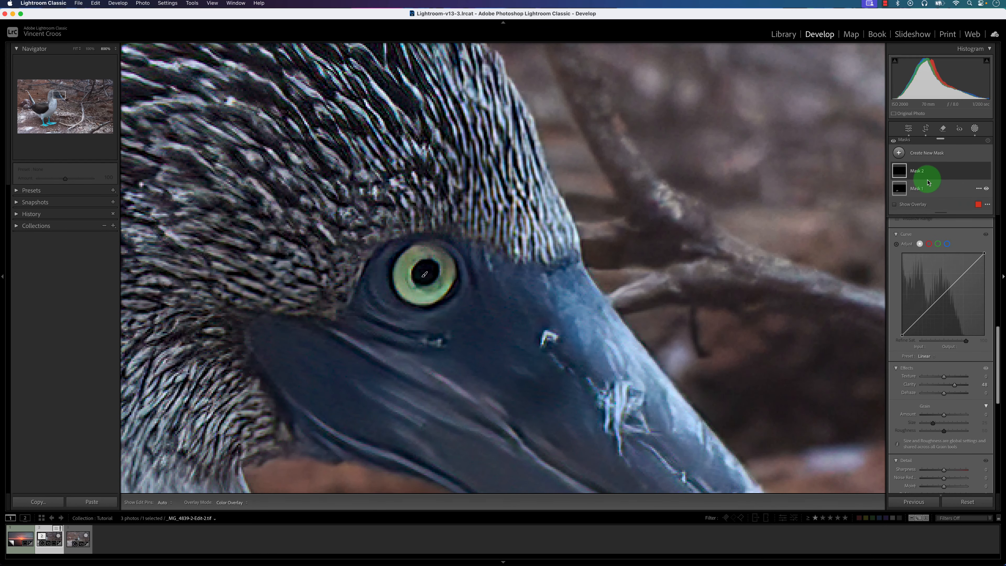
{"action": "mouse_move", "coordinate": [987, 178]}
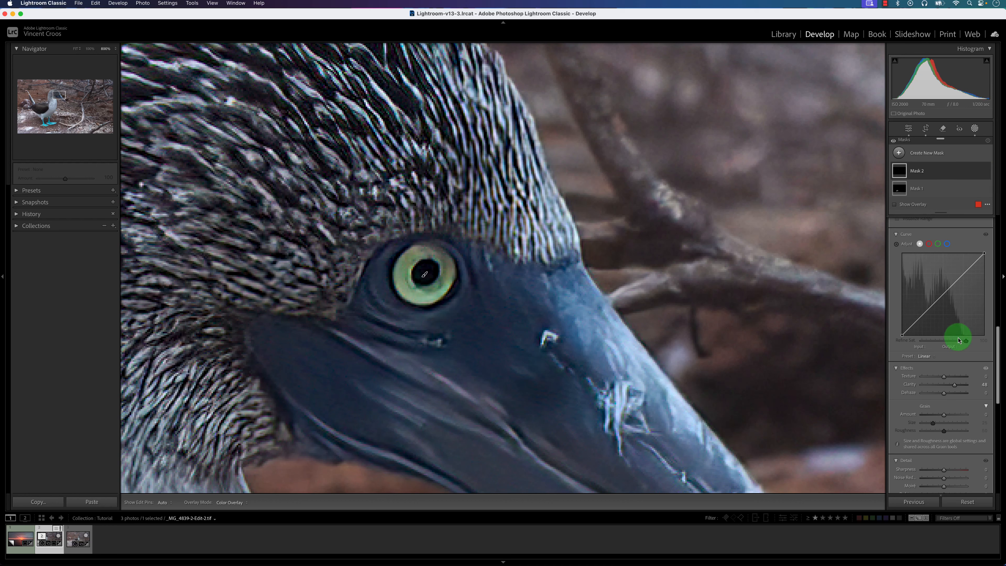
- Set the eye mask's Saturation to 100 and compare the full photo with and without the mask
{"action": "scroll", "coordinate": [956, 335], "scroll_direction": "down", "scroll_amount": 3}
{"action": "scroll", "coordinate": [957, 331], "scroll_direction": "up", "scroll_amount": 5}
{"action": "scroll", "coordinate": [957, 331], "scroll_direction": "up", "scroll_amount": 7}
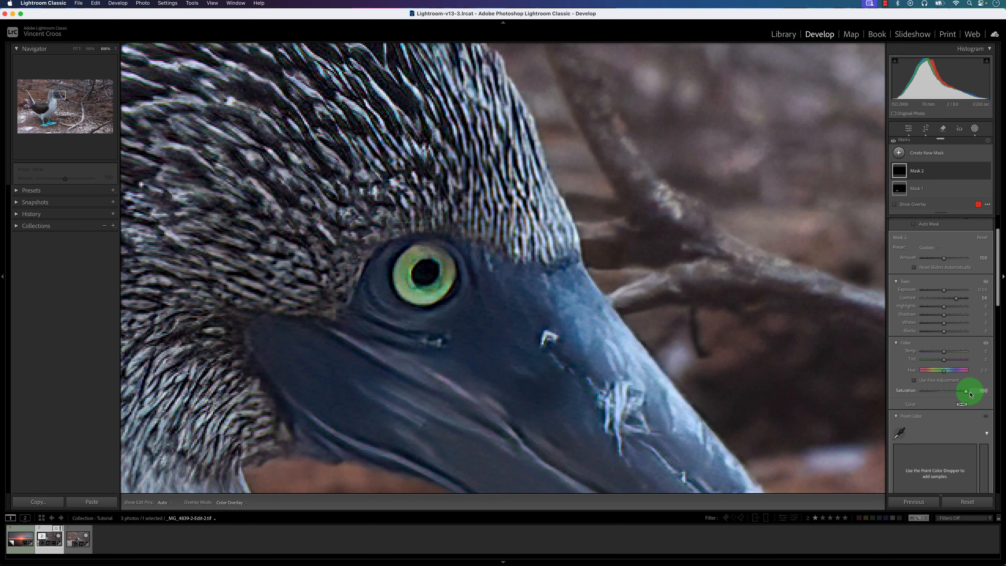
{"action": "left_click", "coordinate": [403, 175]}
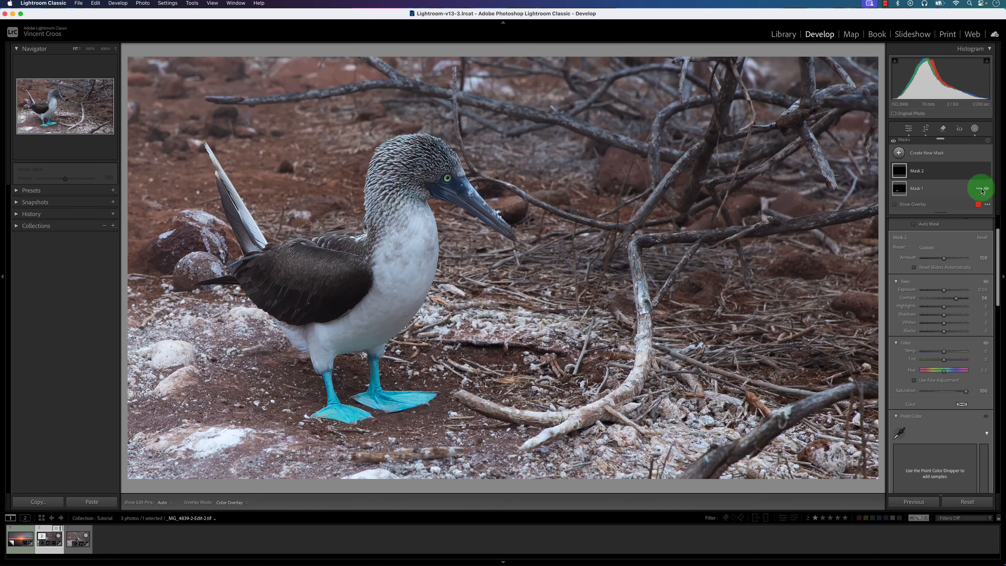
{"action": "left_click", "coordinate": [986, 172]}
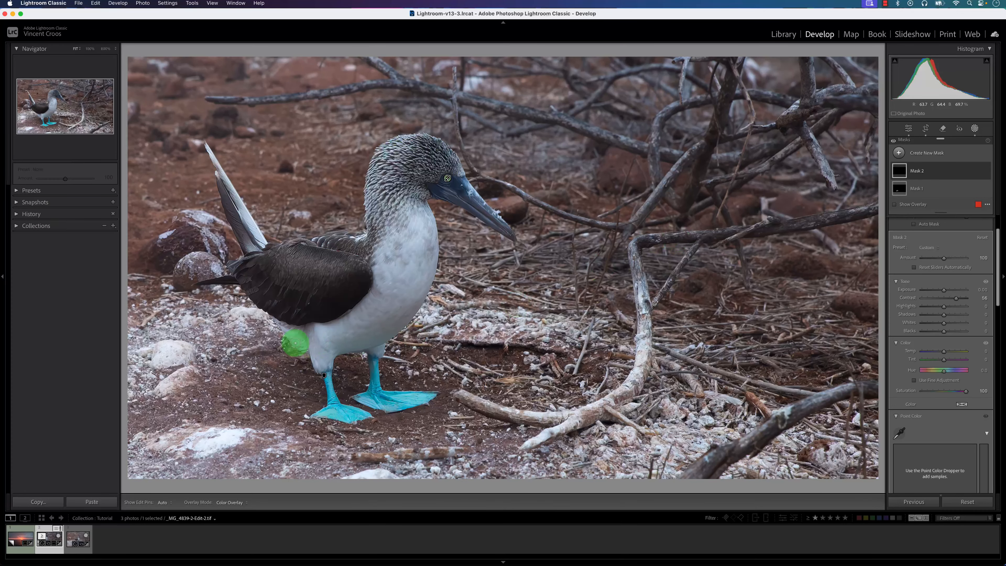
{"action": "left_click", "coordinate": [910, 132]}
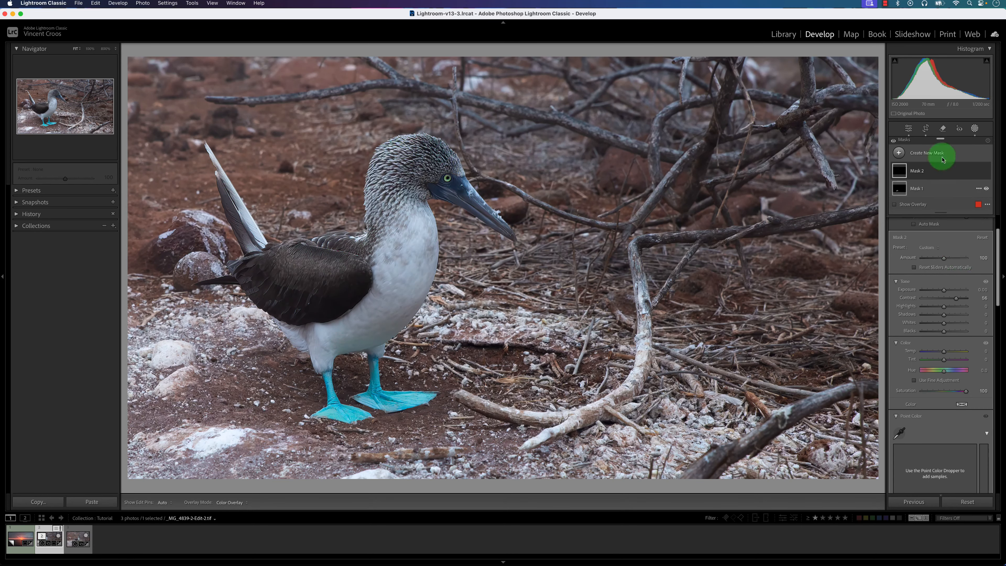
- Add a radial gradient mask over the bird and rotate the ellipse to run diagonally from the feet past the head
{"action": "left_click", "coordinate": [899, 152]}
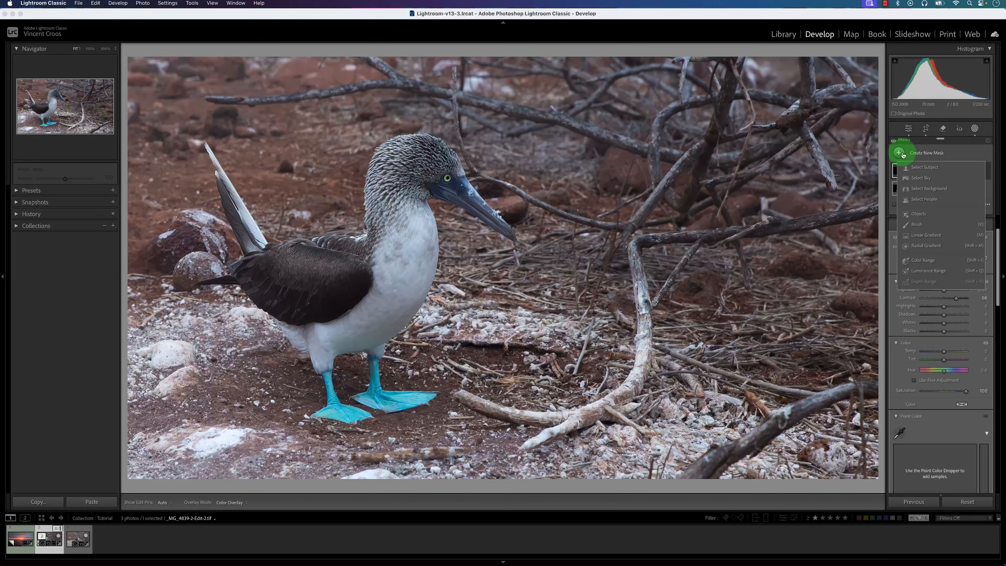
{"action": "left_click", "coordinate": [930, 249]}
{"action": "left_click_drag", "start_coordinate": [352, 232], "coordinate": [645, 321]}
{"action": "left_click_drag", "start_coordinate": [355, 233], "coordinate": [433, 292]}
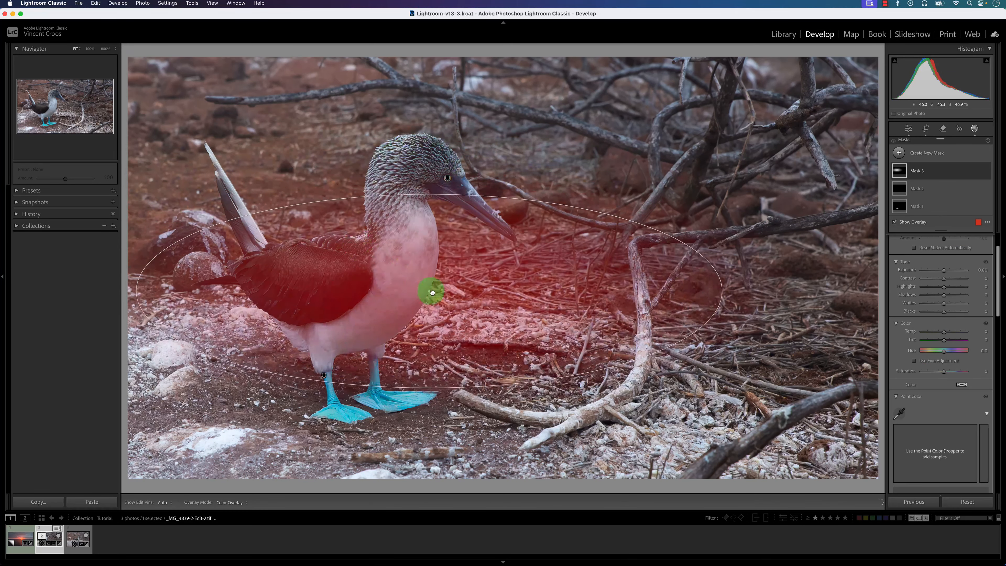
{"action": "left_click_drag", "start_coordinate": [427, 396], "coordinate": [506, 376]}
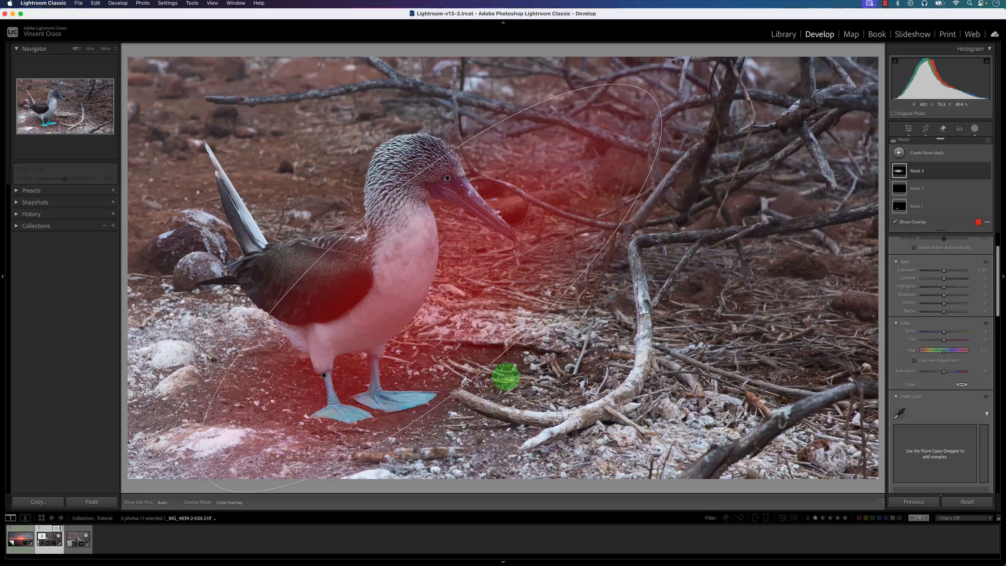
- Resize the radial gradient into a broad, nearly round ellipse enclosing the bird and centre it on the chest
{"action": "left_click_drag", "start_coordinate": [366, 216], "coordinate": [248, 128]}
{"action": "left_click_drag", "start_coordinate": [431, 343], "coordinate": [384, 308]}
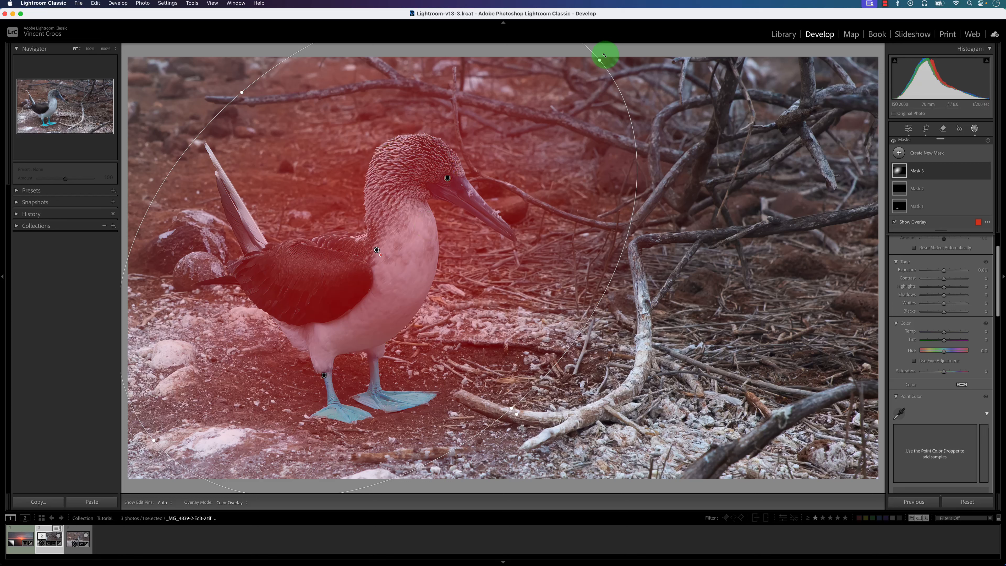
{"action": "left_click_drag", "start_coordinate": [600, 60], "coordinate": [480, 118]}
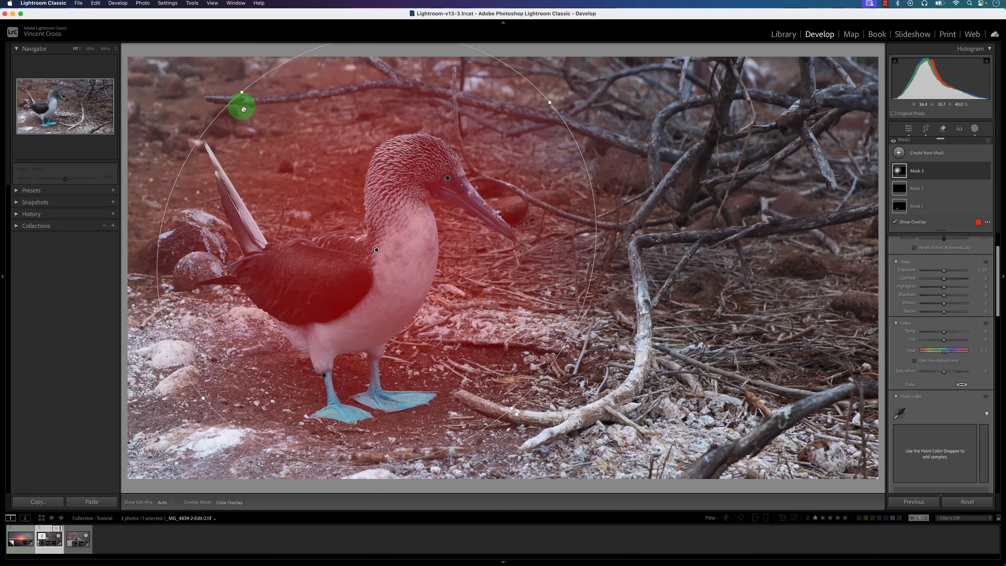
{"action": "left_click_drag", "start_coordinate": [240, 94], "coordinate": [277, 133]}
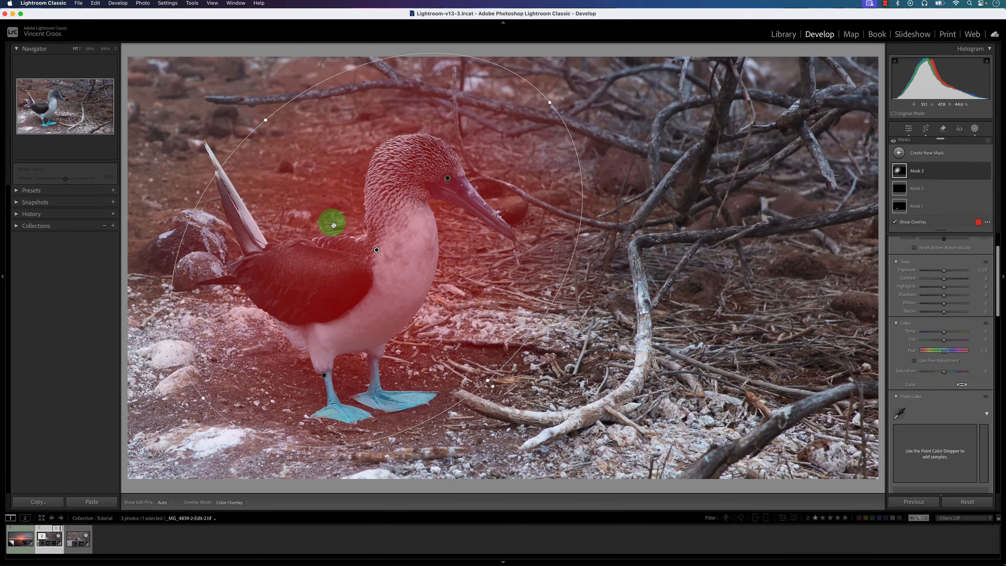
{"action": "left_click_drag", "start_coordinate": [335, 233], "coordinate": [359, 268]}
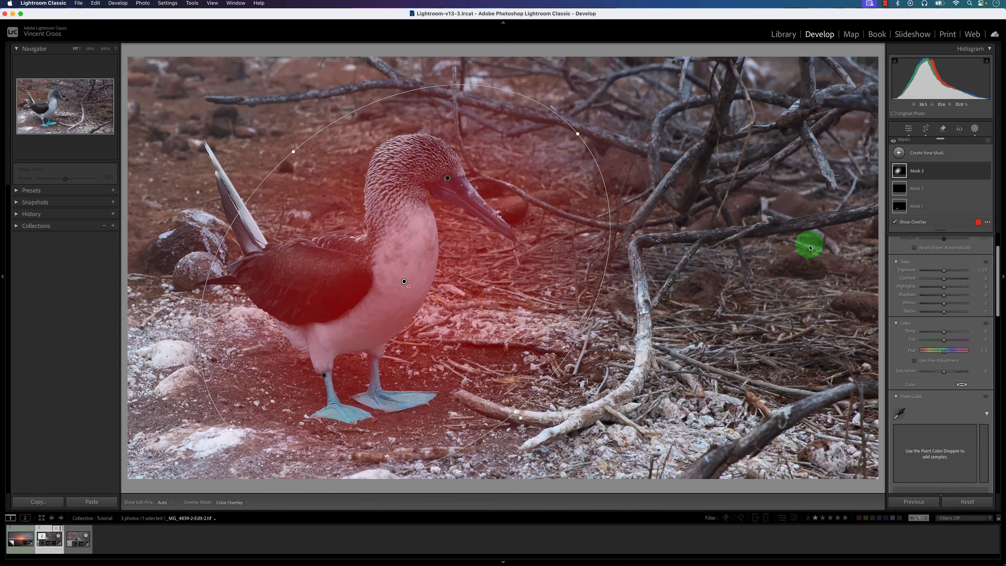
- Hide the overlay and lift the radial mask's tone curve at input 98 to output 149
{"action": "scroll", "coordinate": [954, 298], "scroll_direction": "down", "scroll_amount": 10}
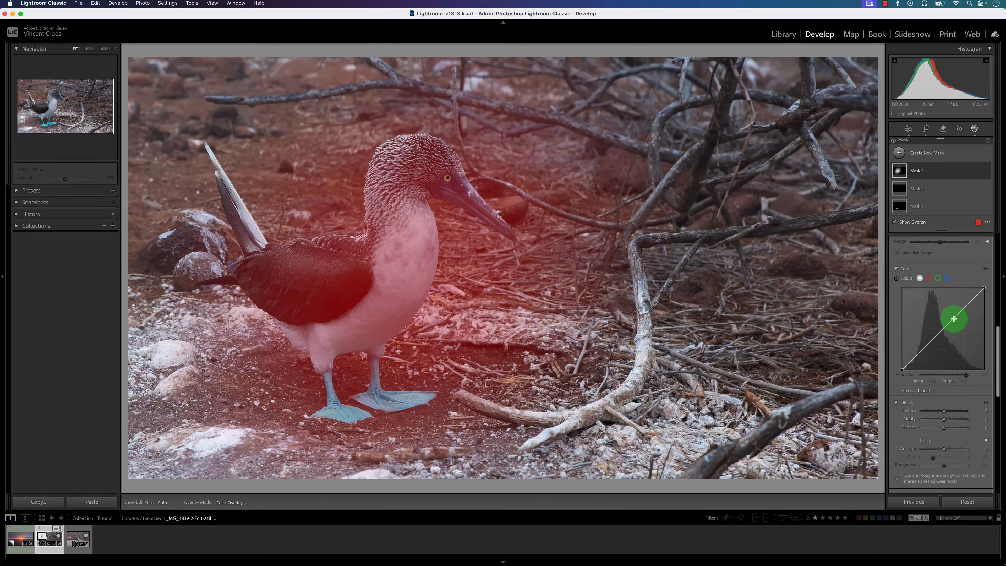
{"action": "key", "text": "o"}
{"action": "mouse_move", "coordinate": [943, 329]}
{"action": "left_mouse_down"}
{"action": "mouse_move", "coordinate": [917, 299]}
{"action": "mouse_move", "coordinate": [945, 332]}
{"action": "mouse_move", "coordinate": [935, 321]}
{"action": "left_mouse_up"}
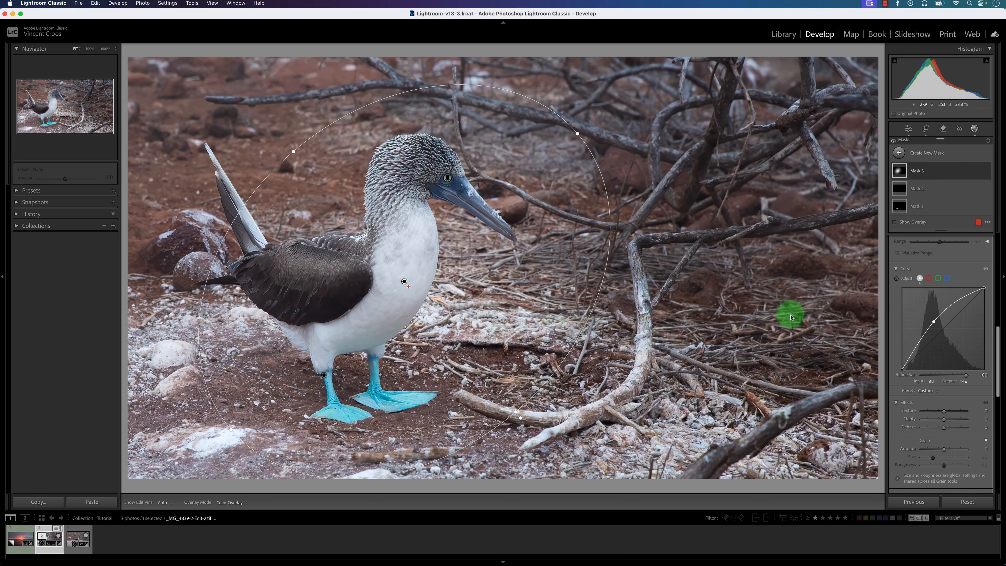
- Sample the reddish-brown ground just above the bird's back with the Point Color dropper in the radial mask
{"action": "left_click_drag", "start_coordinate": [999, 355], "coordinate": [1000, 281]}
{"action": "left_click", "coordinate": [1003, 280]}
{"action": "left_click", "coordinate": [1004, 282]}
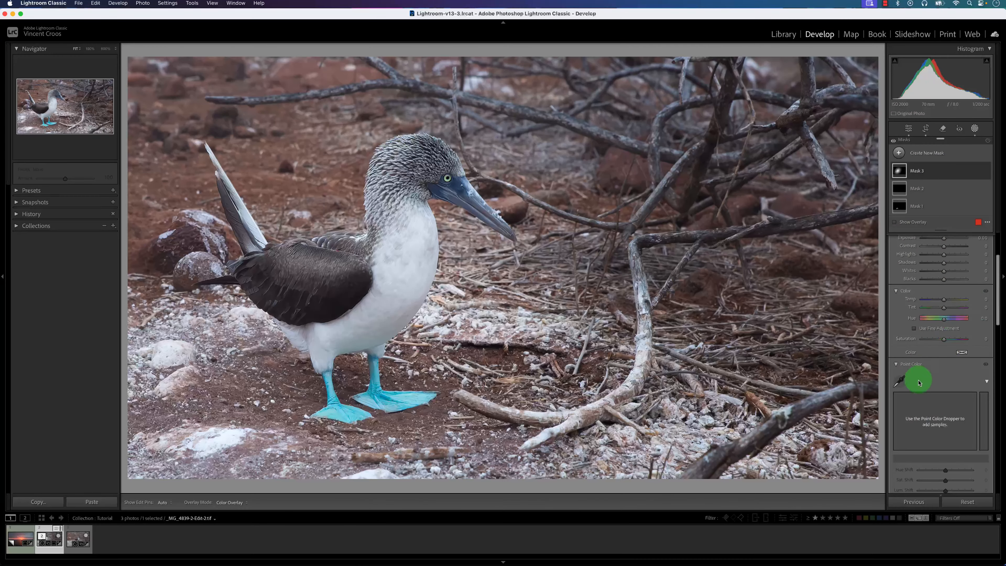
{"action": "left_click", "coordinate": [899, 381]}
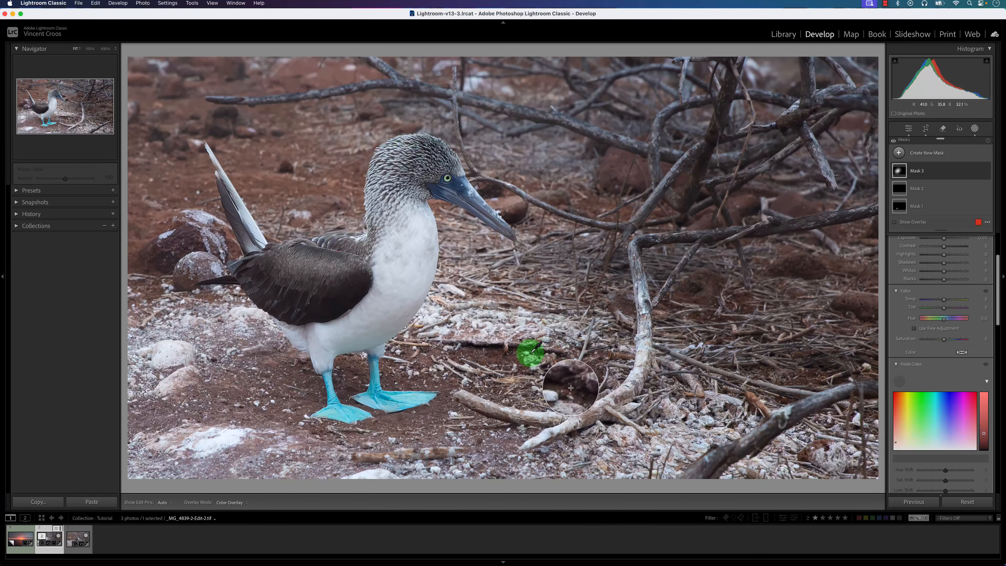
{"action": "left_click", "coordinate": [296, 219]}
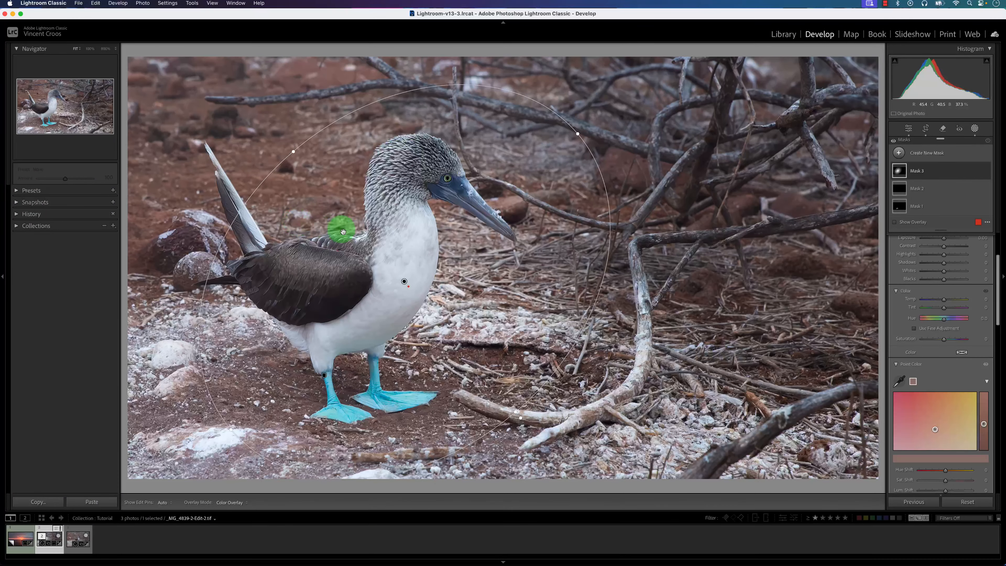
- Set the sampled ground colour's saturation shift to 40 and luminance shift to 30
{"action": "scroll", "coordinate": [982, 359], "scroll_direction": "down", "scroll_amount": 3}
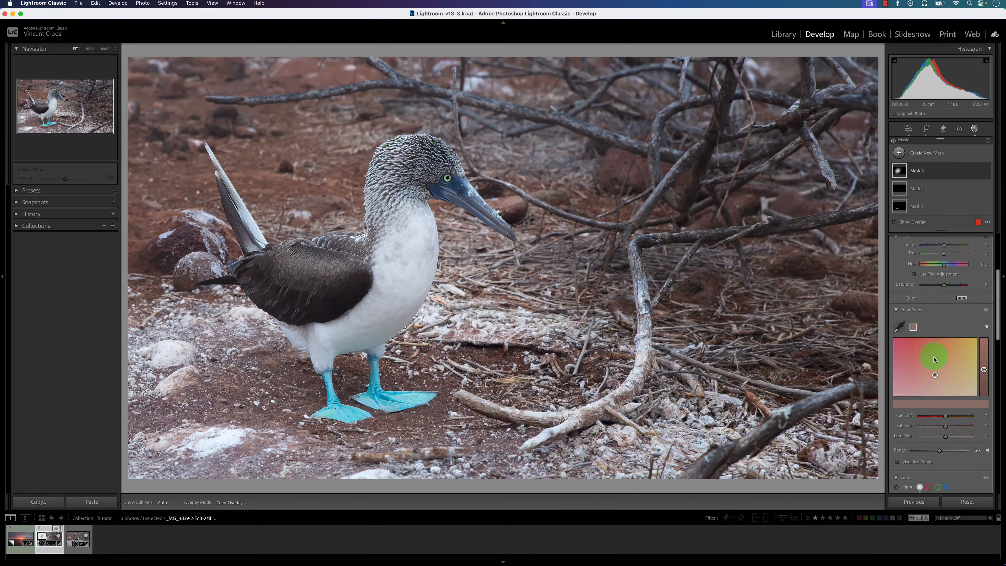
{"action": "mouse_move", "coordinate": [945, 411]}
{"action": "left_mouse_down"}
{"action": "mouse_move", "coordinate": [968, 414]}
{"action": "mouse_move", "coordinate": [953, 414]}
{"action": "left_mouse_up"}
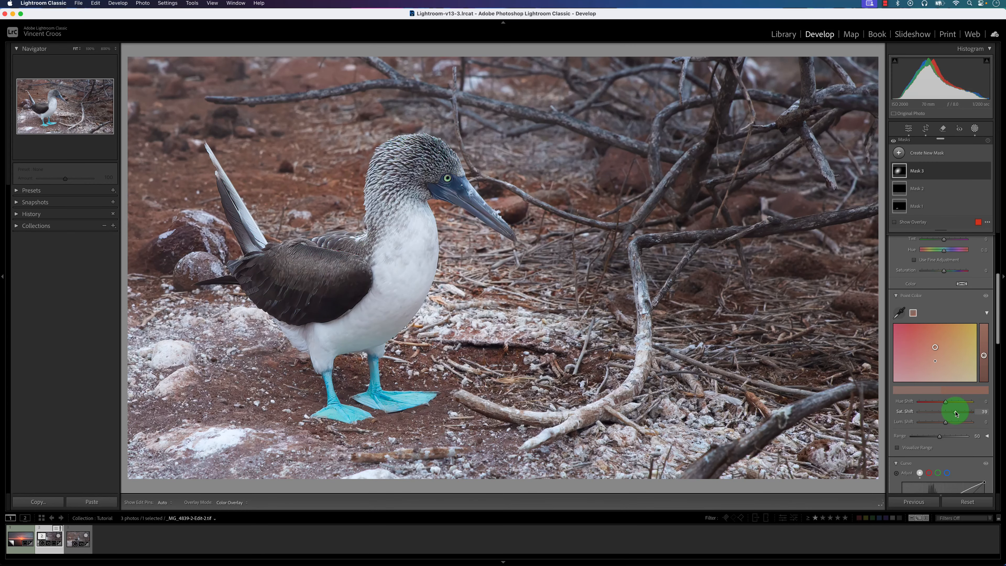
{"action": "left_click_drag", "start_coordinate": [956, 413], "coordinate": [956, 413]}
{"action": "left_click", "coordinate": [948, 424]}
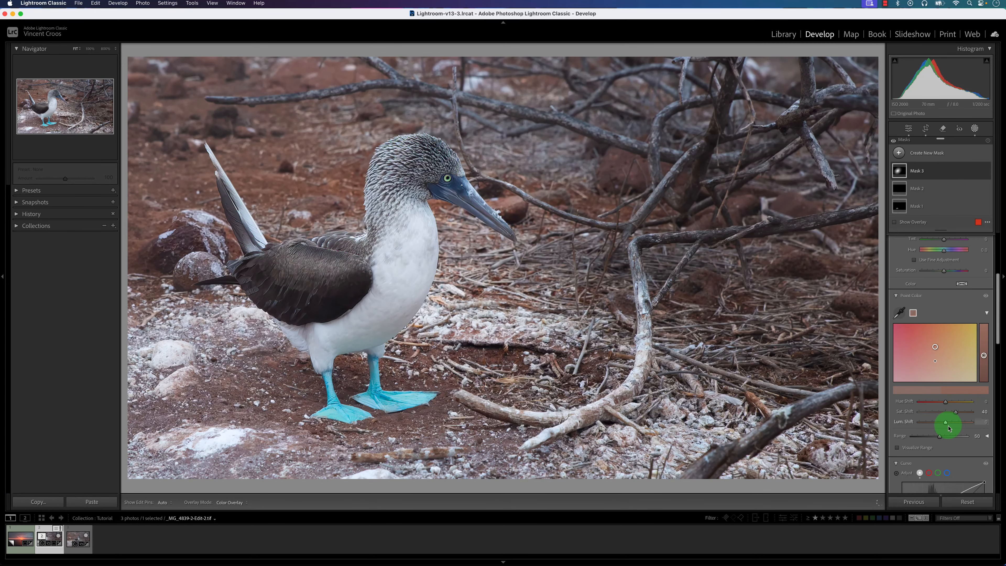
{"action": "left_click_drag", "start_coordinate": [947, 425], "coordinate": [953, 425]}
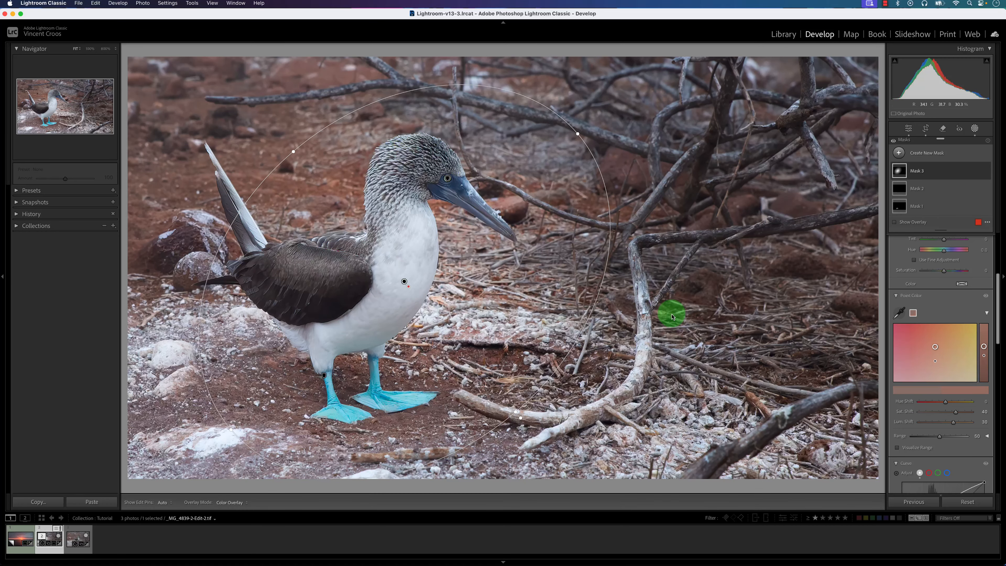
- Compare the original photo with the edited version several times
{"action": "key", "text": "backslash"}
{"action": "key", "text": "backslash"}
{"action": "key", "text": "backslash"}
{"action": "key", "text": "backslash"}
{"action": "key", "text": "backslash"}
{"action": "key", "text": "backslash"}
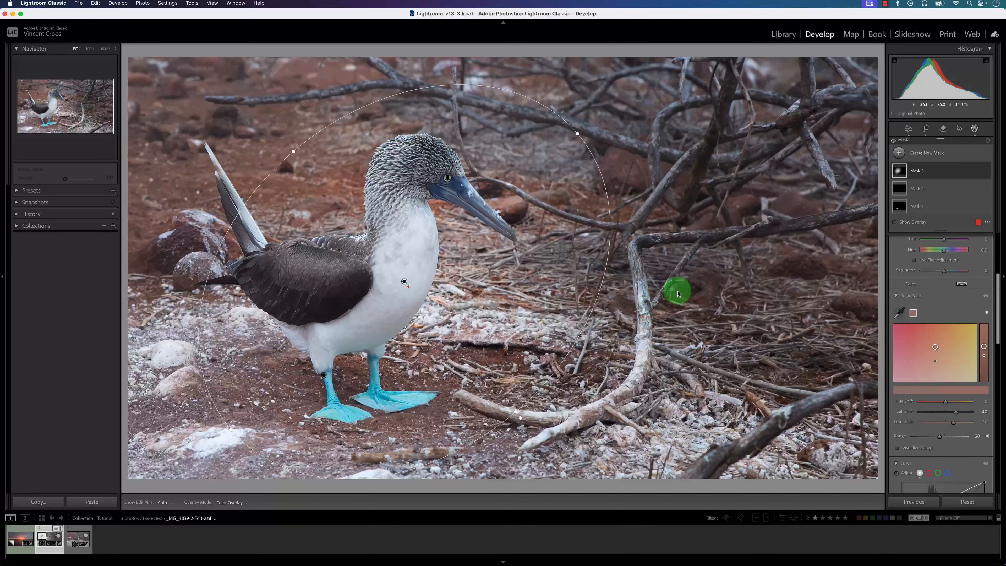
- Close the masking tools and add a post-crop vignette in Highlight Priority style with an Amount of -15
{"action": "left_click", "coordinate": [909, 129]}
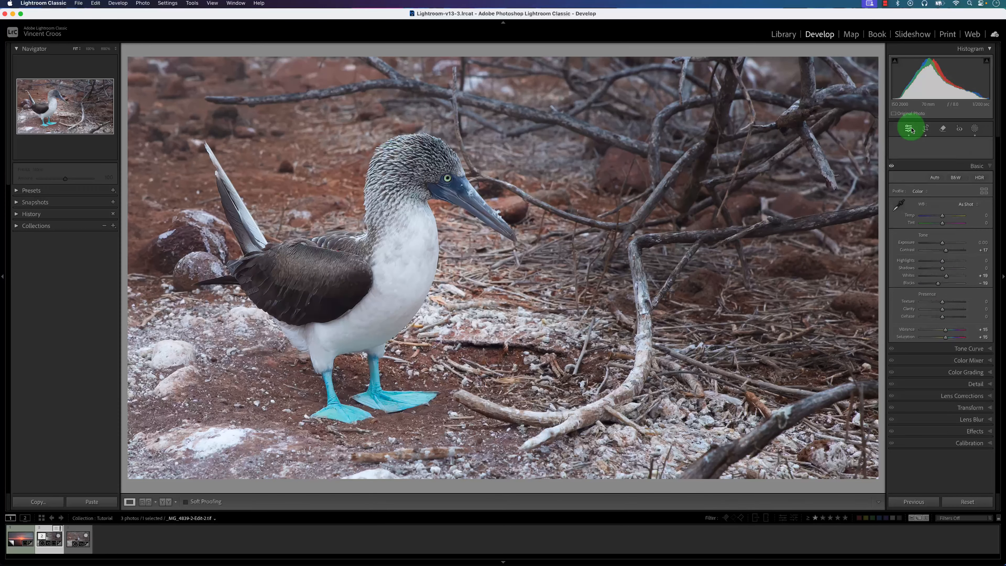
{"action": "left_click", "coordinate": [480, 250]}
{"action": "left_click", "coordinate": [481, 251]}
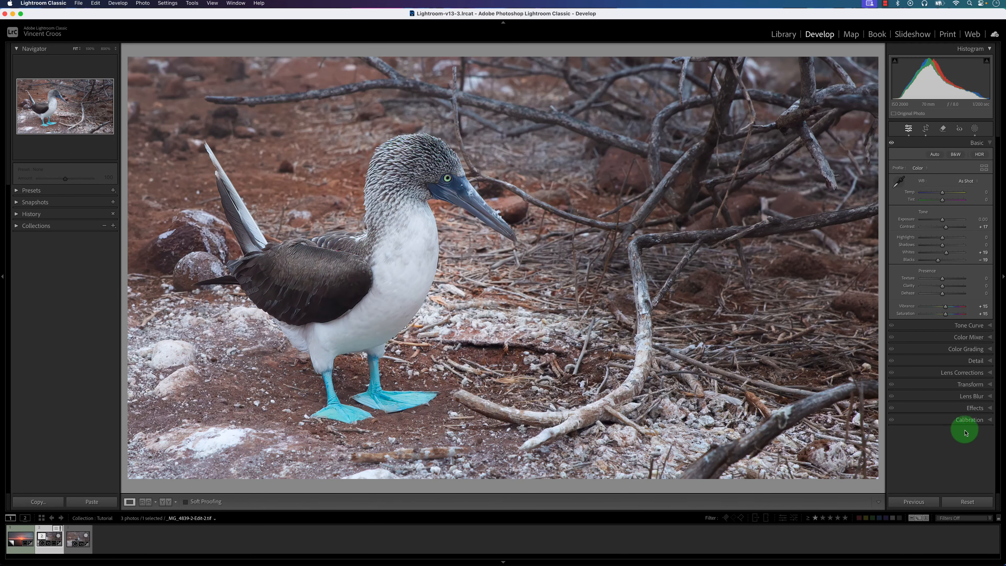
{"action": "left_click", "coordinate": [974, 407]}
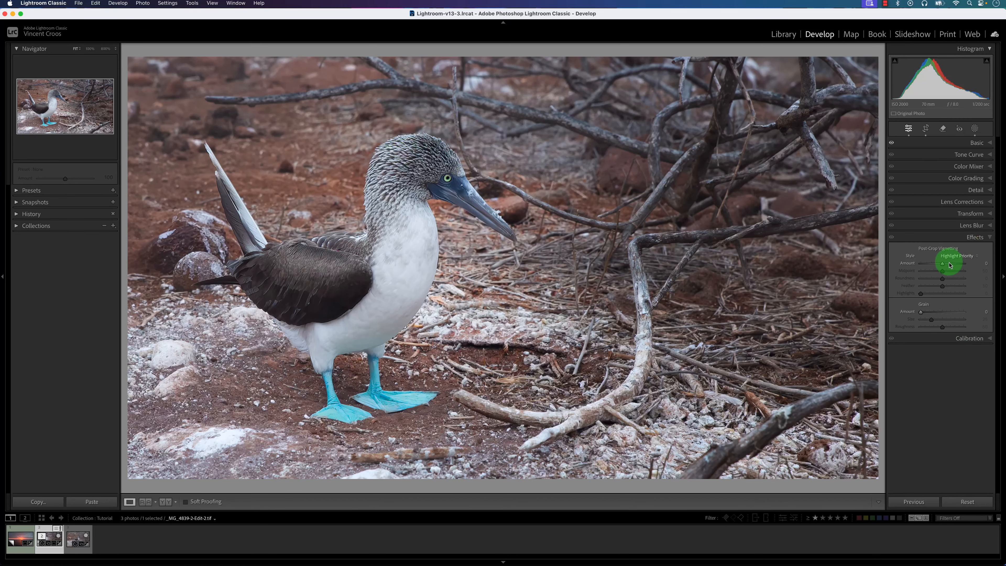
{"action": "left_click", "coordinate": [960, 257]}
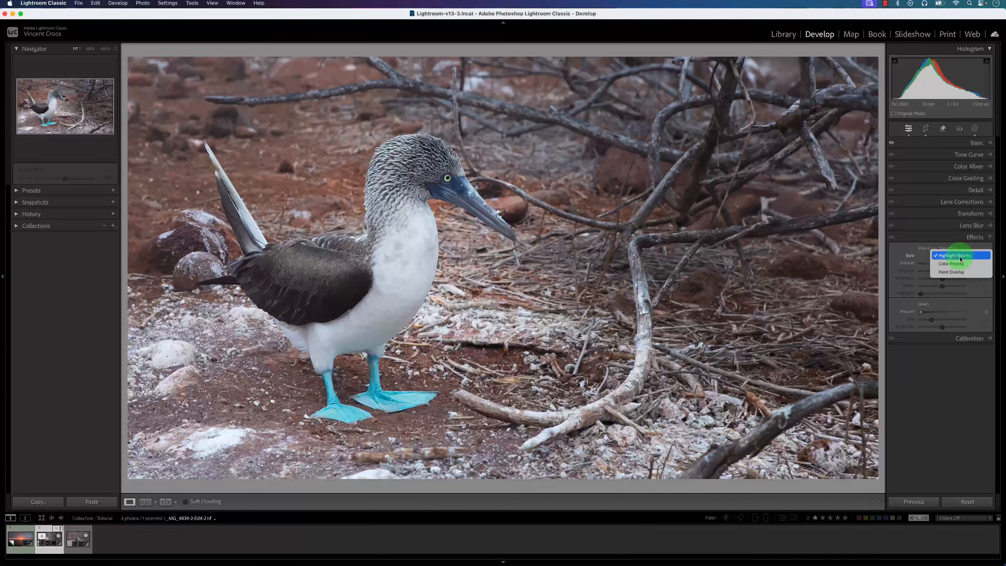
{"action": "left_click", "coordinate": [945, 261]}
{"action": "left_click_drag", "start_coordinate": [943, 266], "coordinate": [938, 265]}
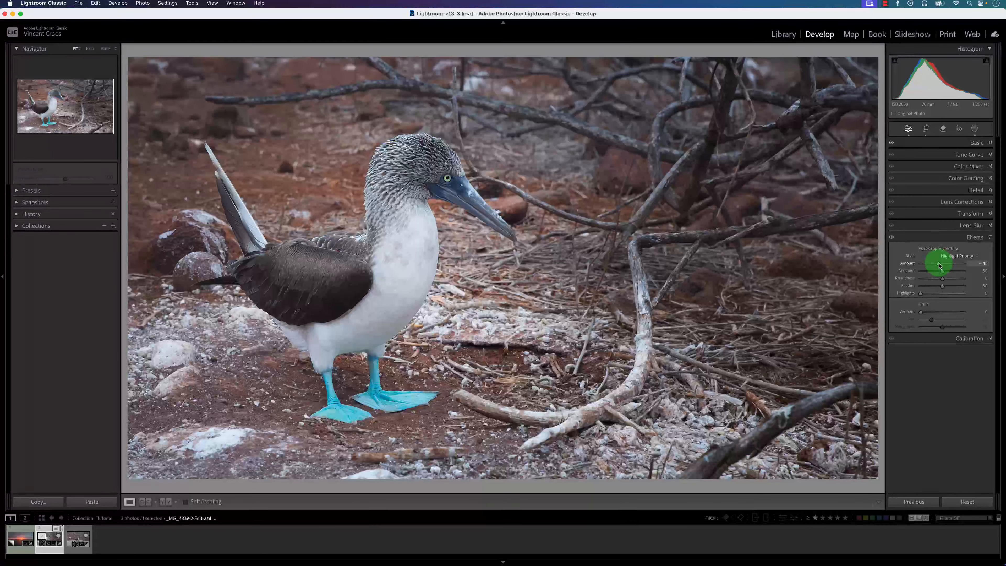
- Compare the photo with and without the vignette, leaving the effect enabled
{"action": "left_click", "coordinate": [891, 237]}
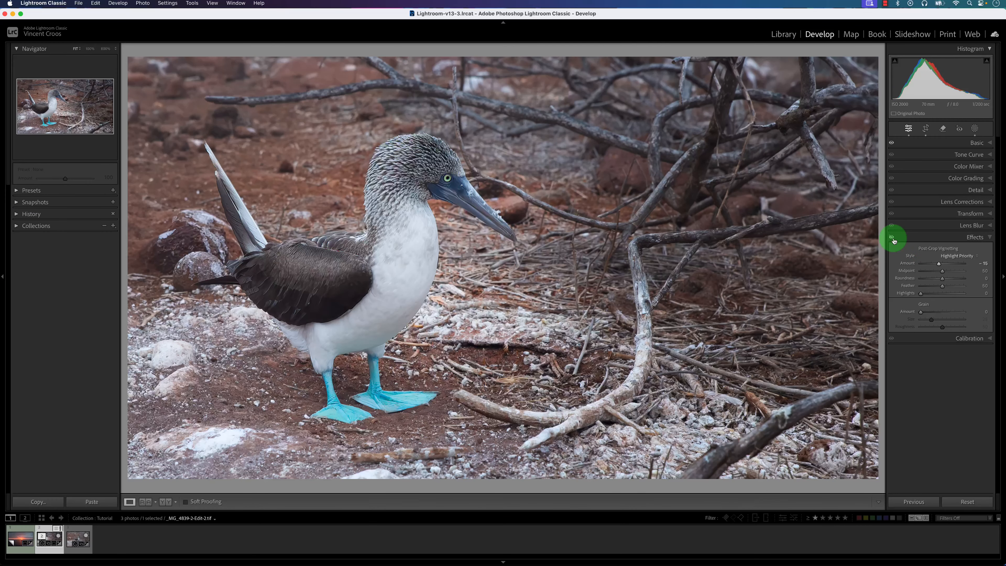
{"action": "left_click", "coordinate": [892, 237]}
{"action": "left_click", "coordinate": [892, 237]}
{"action": "left_click", "coordinate": [891, 237]}
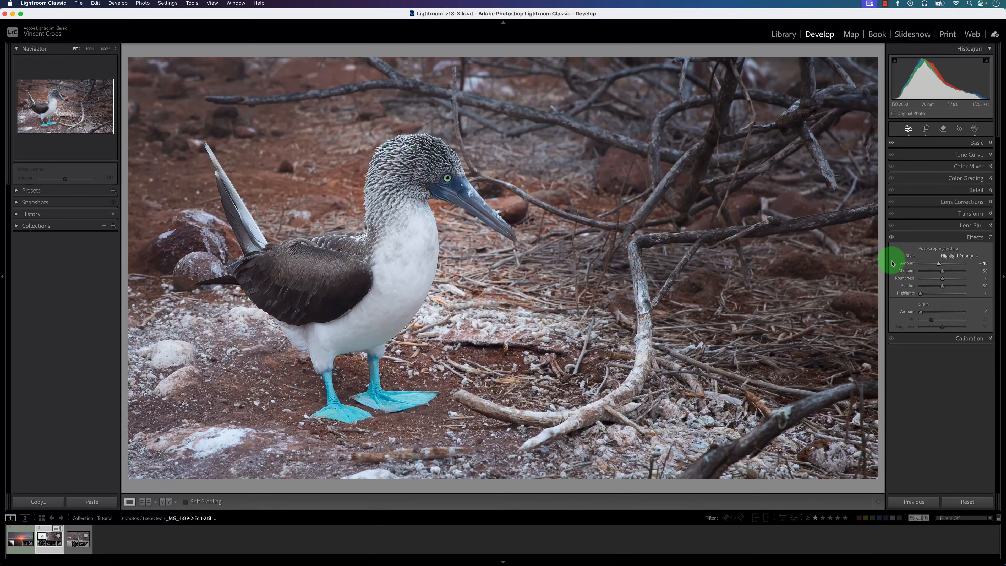